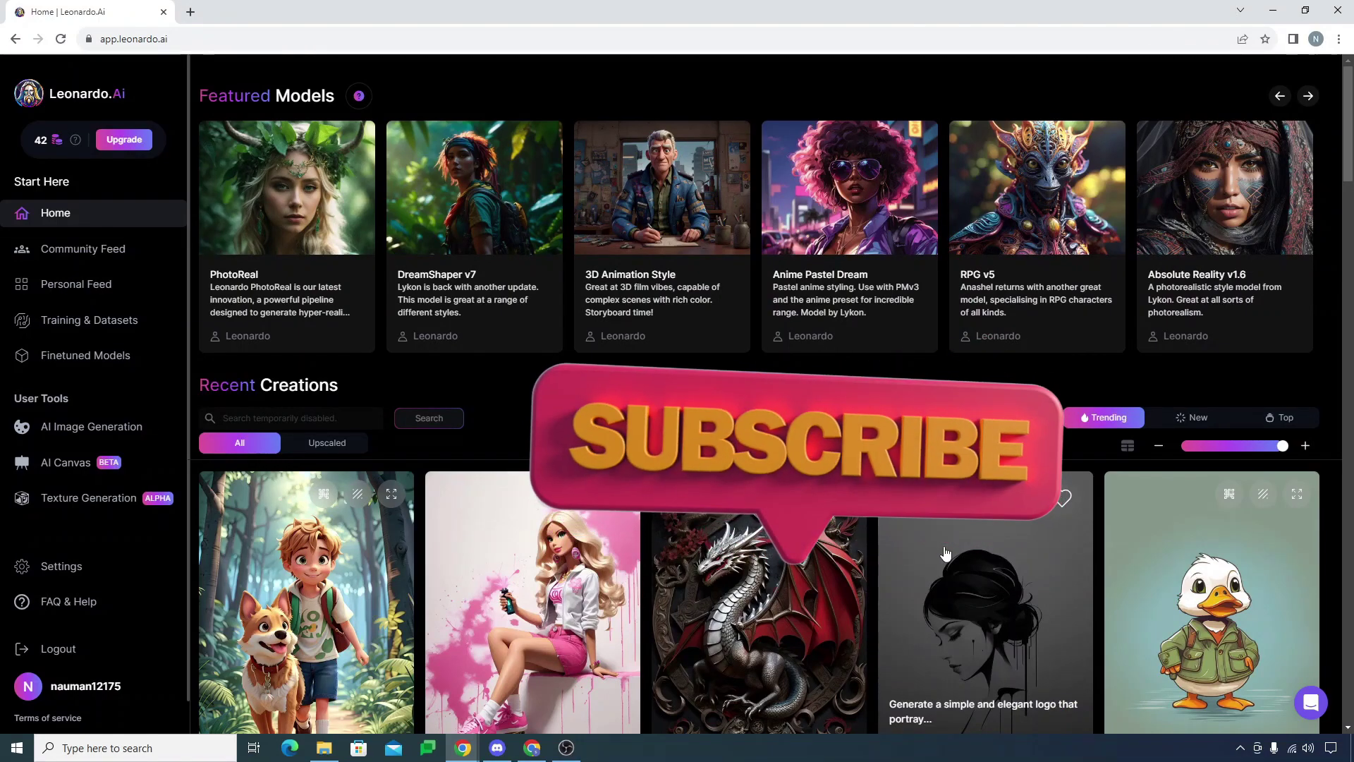
Zoom the home page in, then scroll between Recent Creations and Featured Models
{"action": "key", "text": "ctrl+plus"}
{"action": "key", "text": "ctrl+plus"}
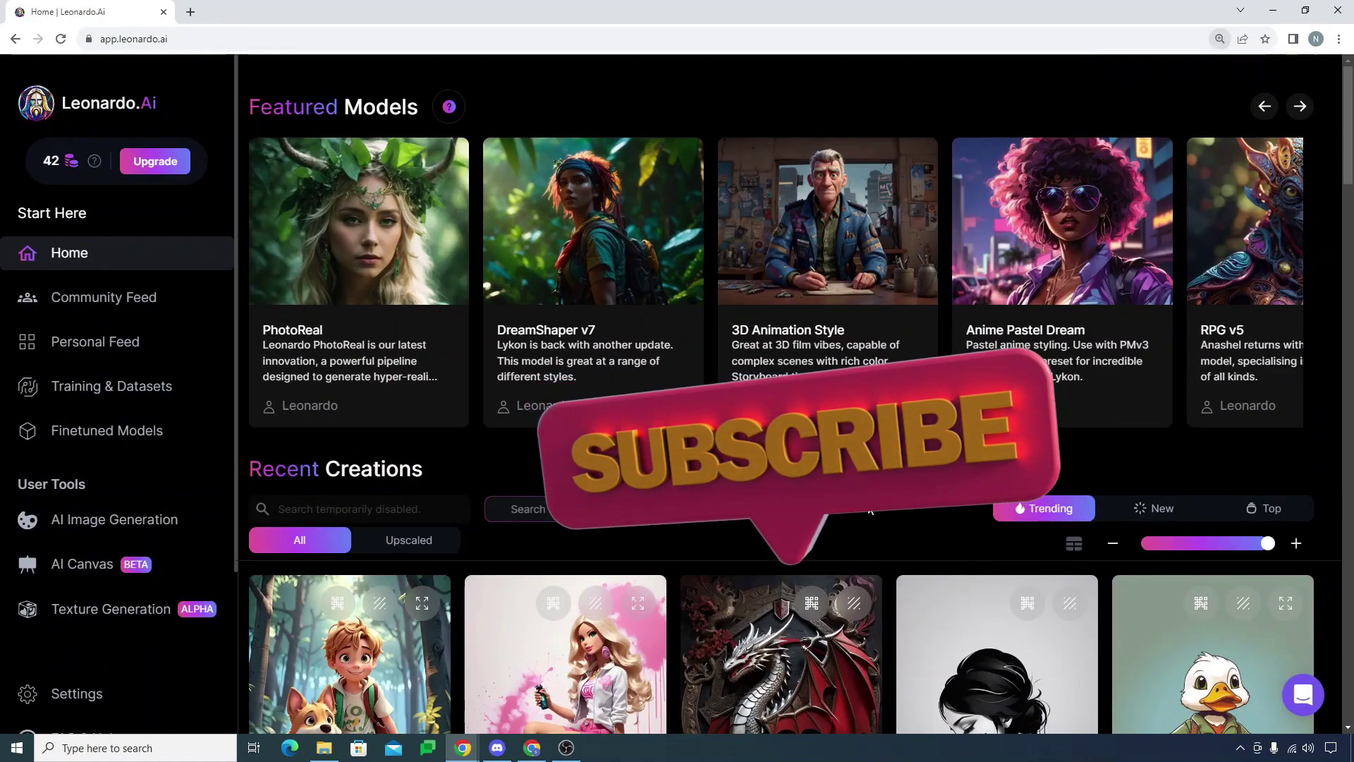
{"action": "scroll", "coordinate": [870, 510], "scroll_direction": "down", "scroll_amount": 5}
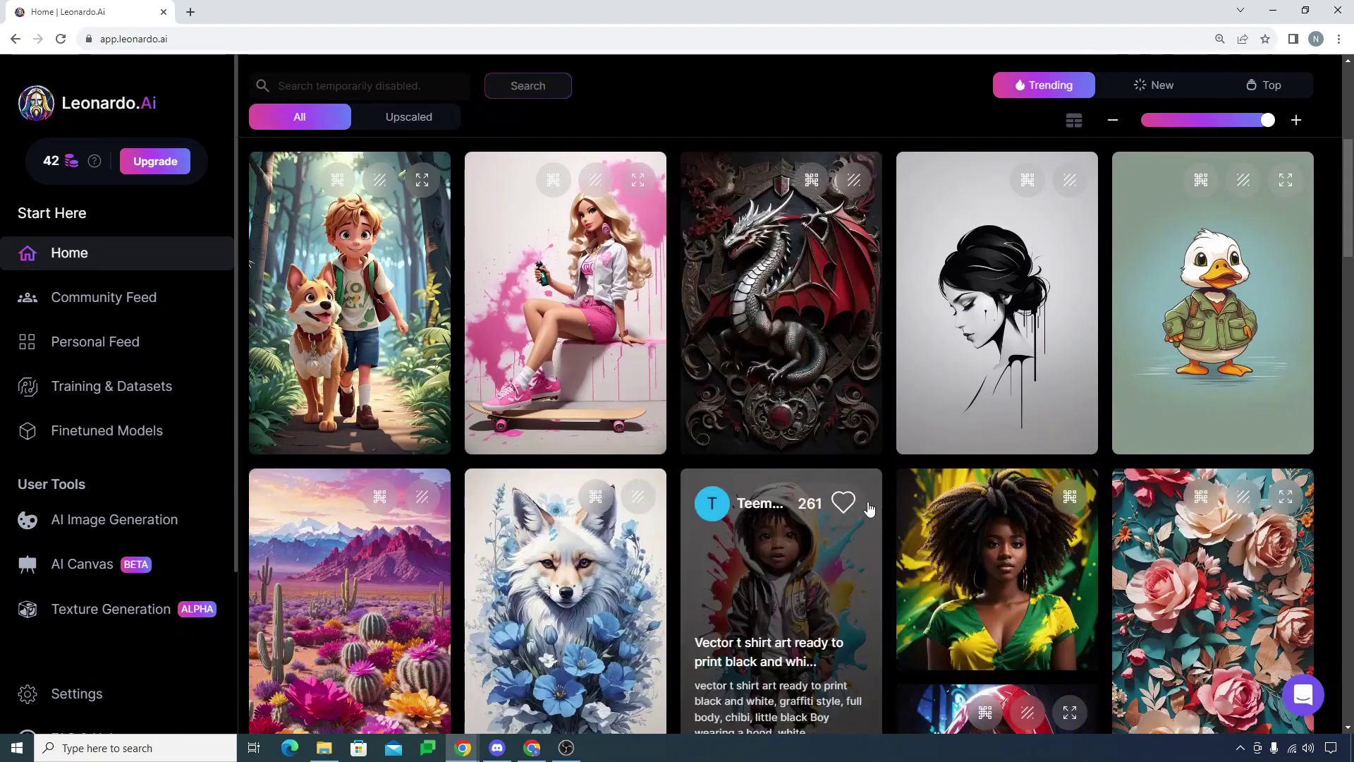
{"action": "scroll", "coordinate": [868, 507], "scroll_direction": "up", "scroll_amount": 5}
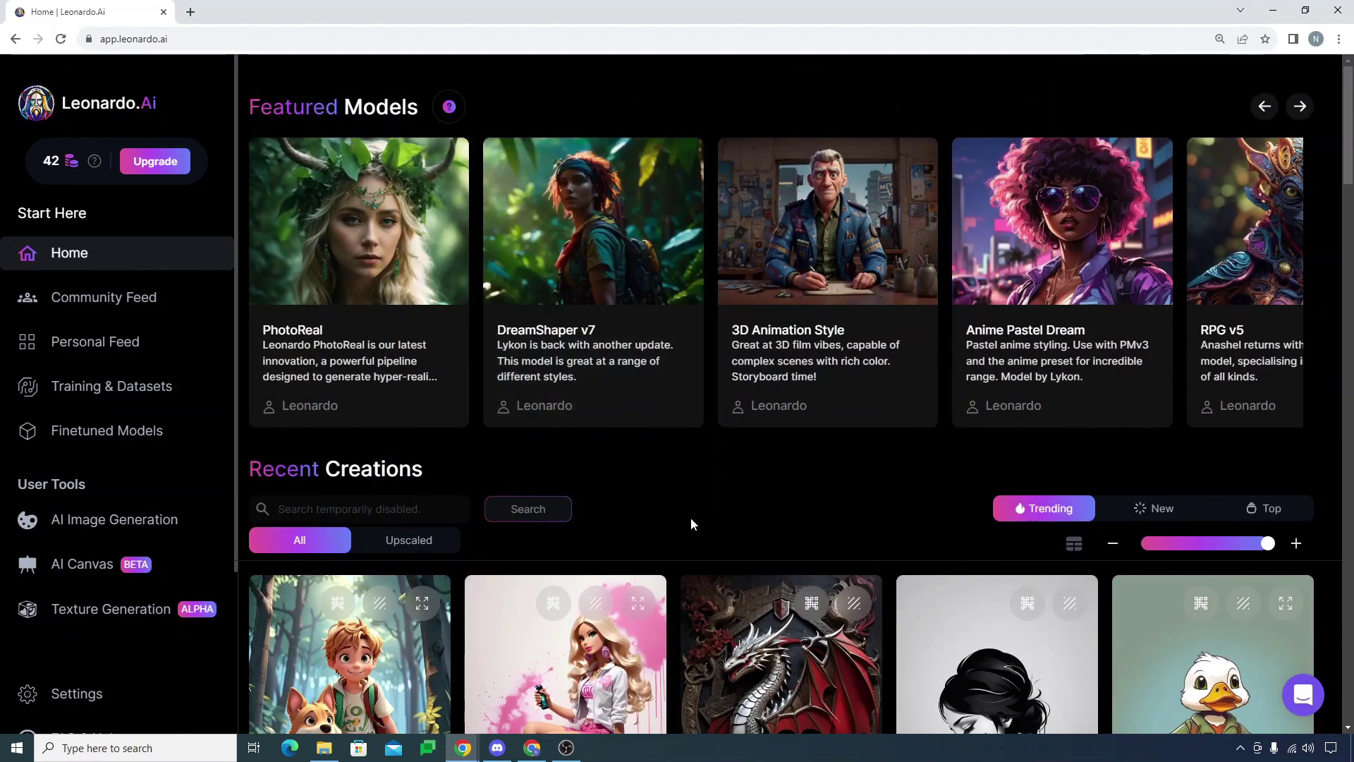
{"action": "scroll", "coordinate": [691, 523], "scroll_direction": "down", "scroll_amount": 7}
{"action": "scroll", "coordinate": [693, 525], "scroll_direction": "up", "scroll_amount": 4}
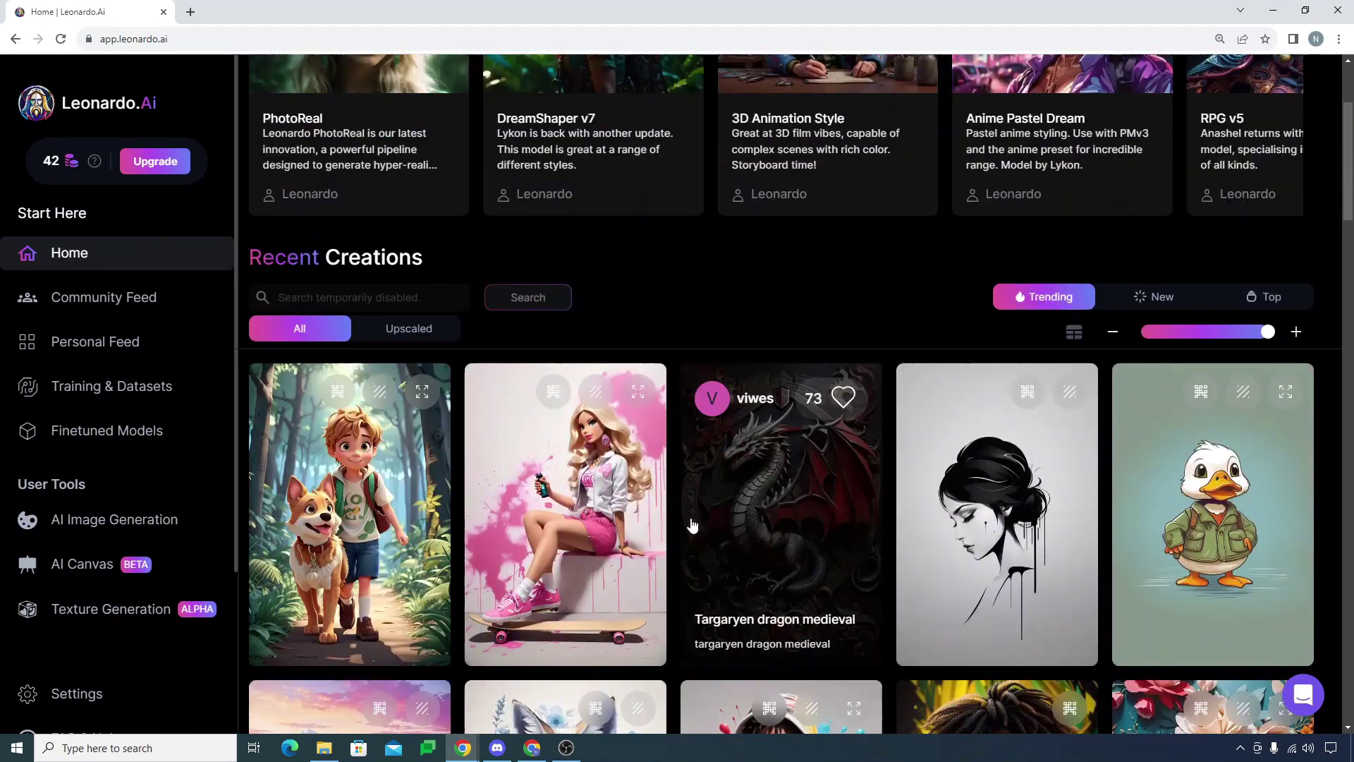
{"action": "scroll", "coordinate": [691, 524], "scroll_direction": "up", "scroll_amount": 3}
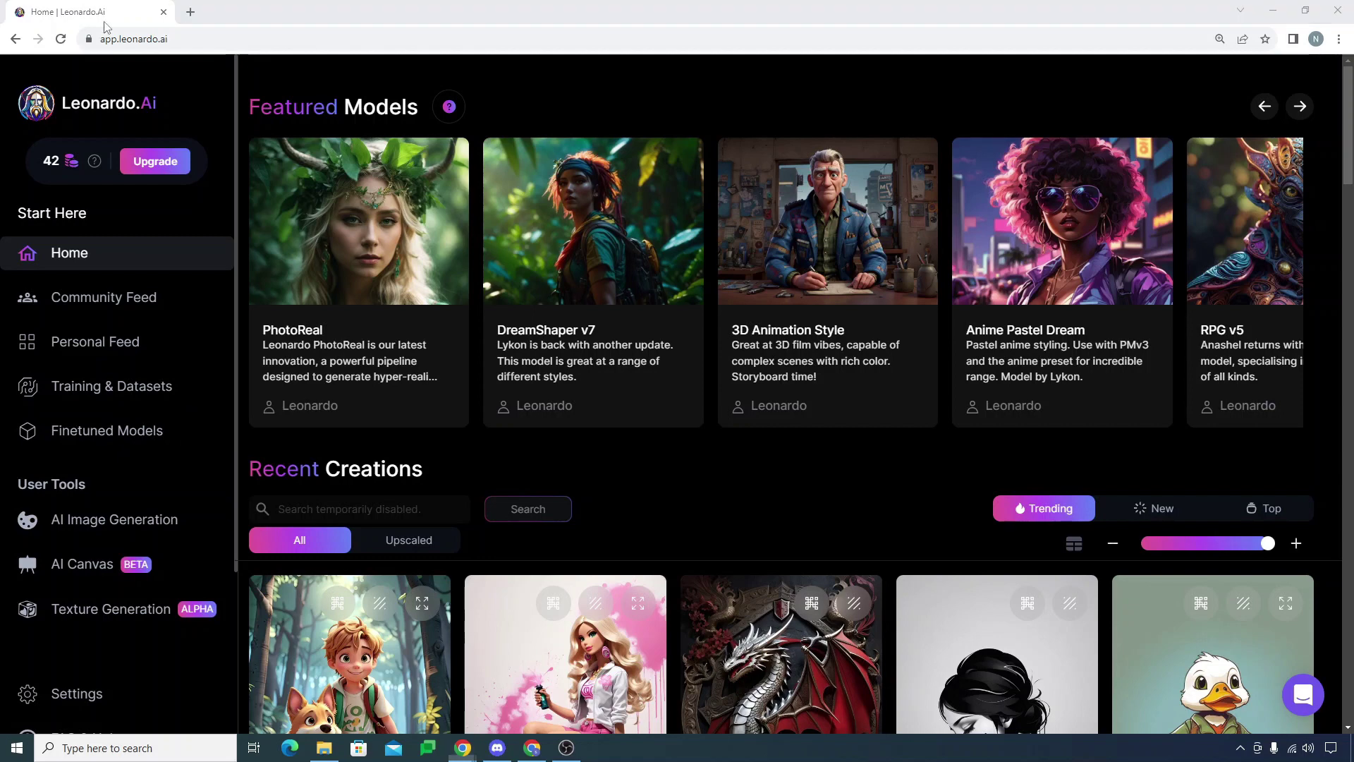
Switch to the Gmail Early Access email, highlight its first welcome sentence, and scroll it
{"action": "key", "text": "alt+Tab"}
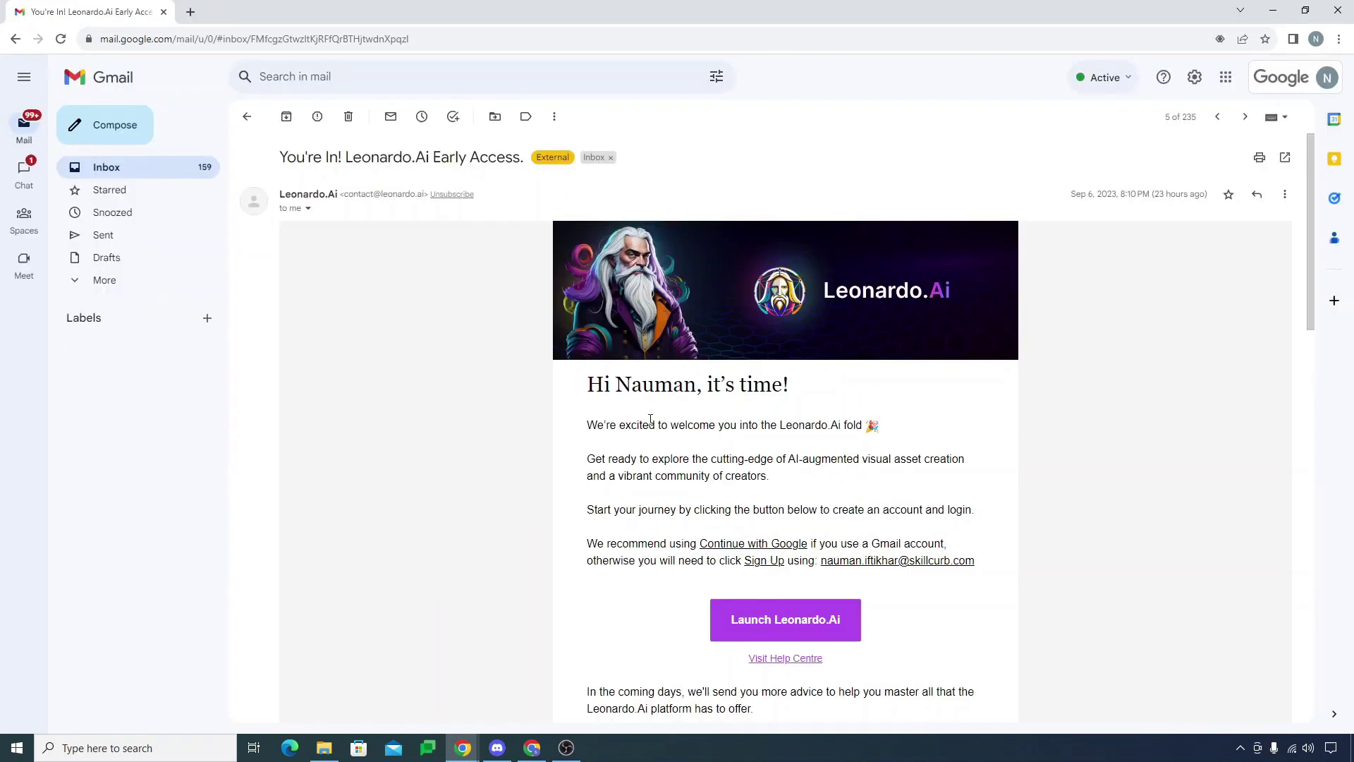
{"action": "left_click_drag", "start_coordinate": [588, 424], "coordinate": [873, 432]}
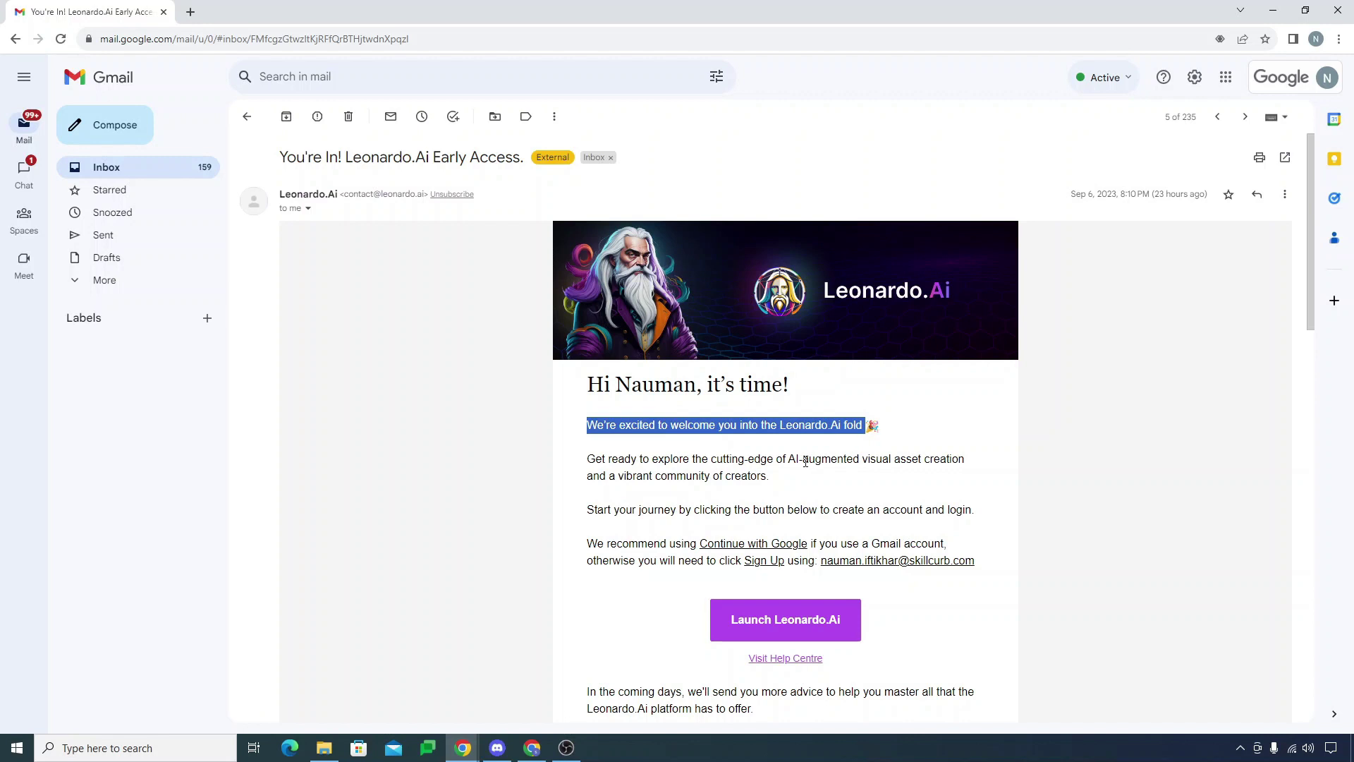
{"action": "scroll", "coordinate": [805, 461], "scroll_direction": "down", "scroll_amount": 2}
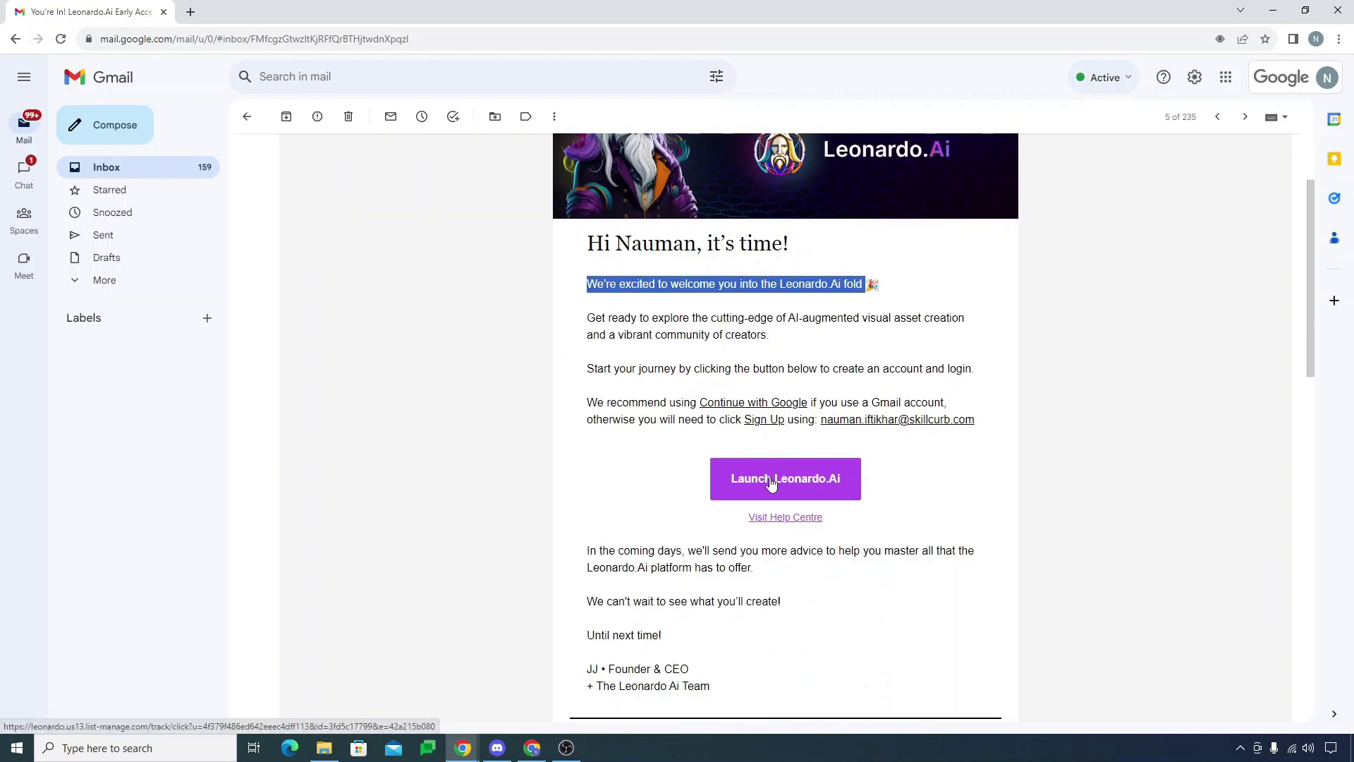
{"action": "scroll", "coordinate": [771, 483], "scroll_direction": "up", "scroll_amount": 2}
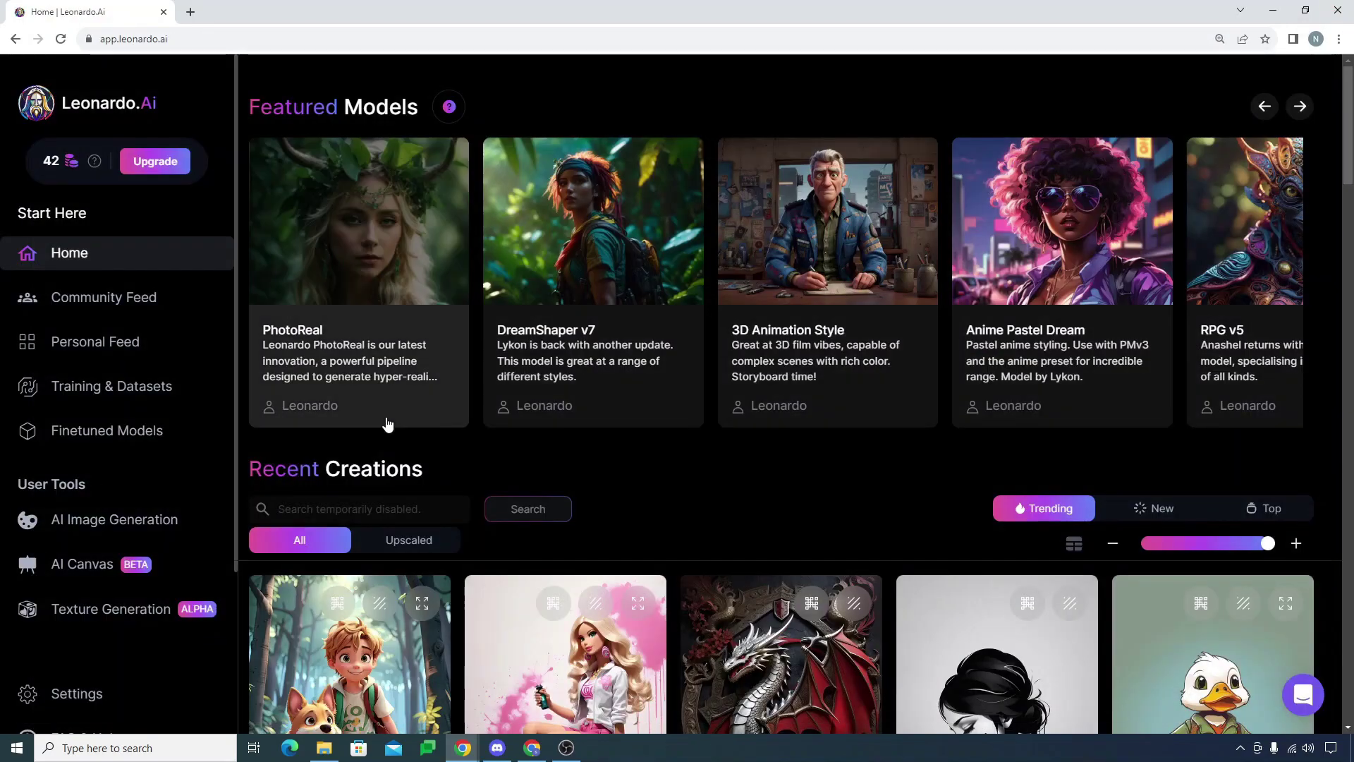
Go to the AI Image Generation page and scroll to the Elon Musk Superman rows
{"action": "scroll", "coordinate": [387, 424], "scroll_direction": "down", "scroll_amount": 3}
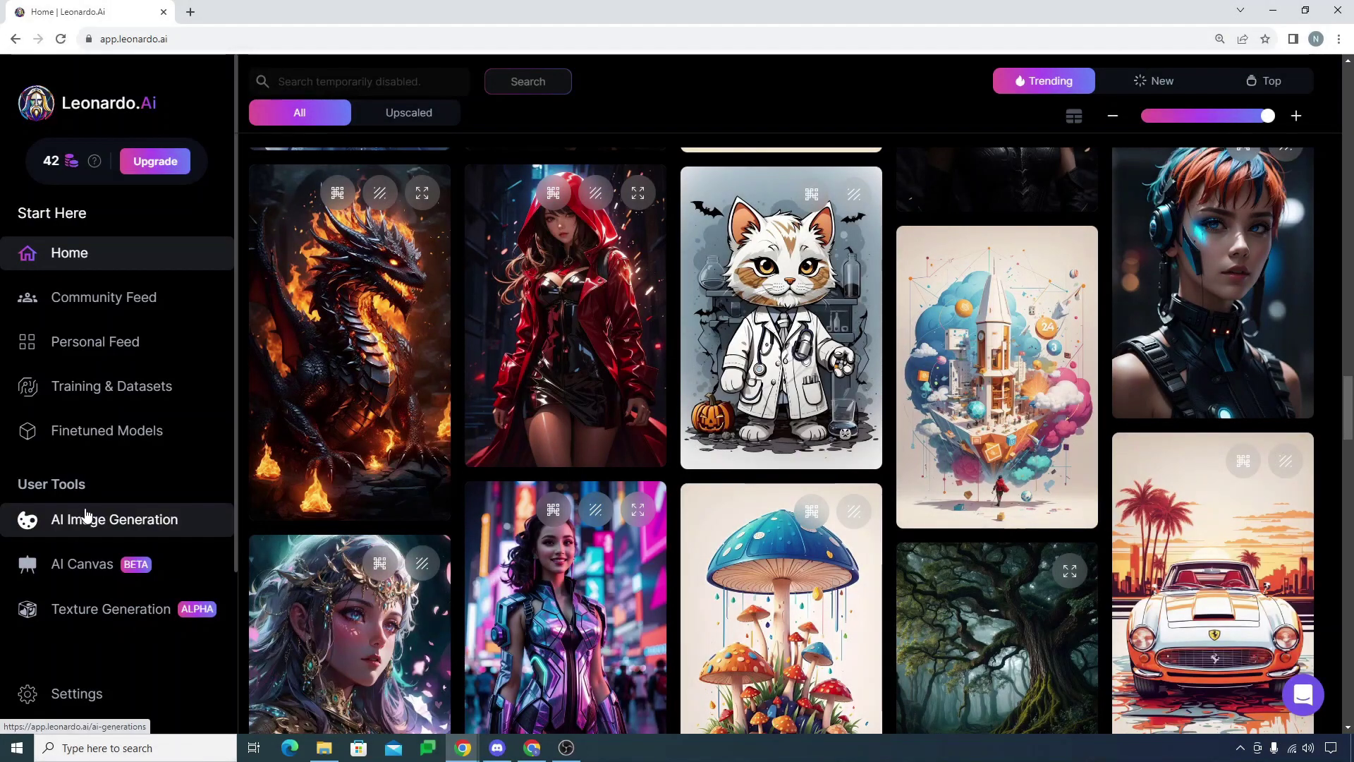
{"action": "left_click", "coordinate": [91, 525]}
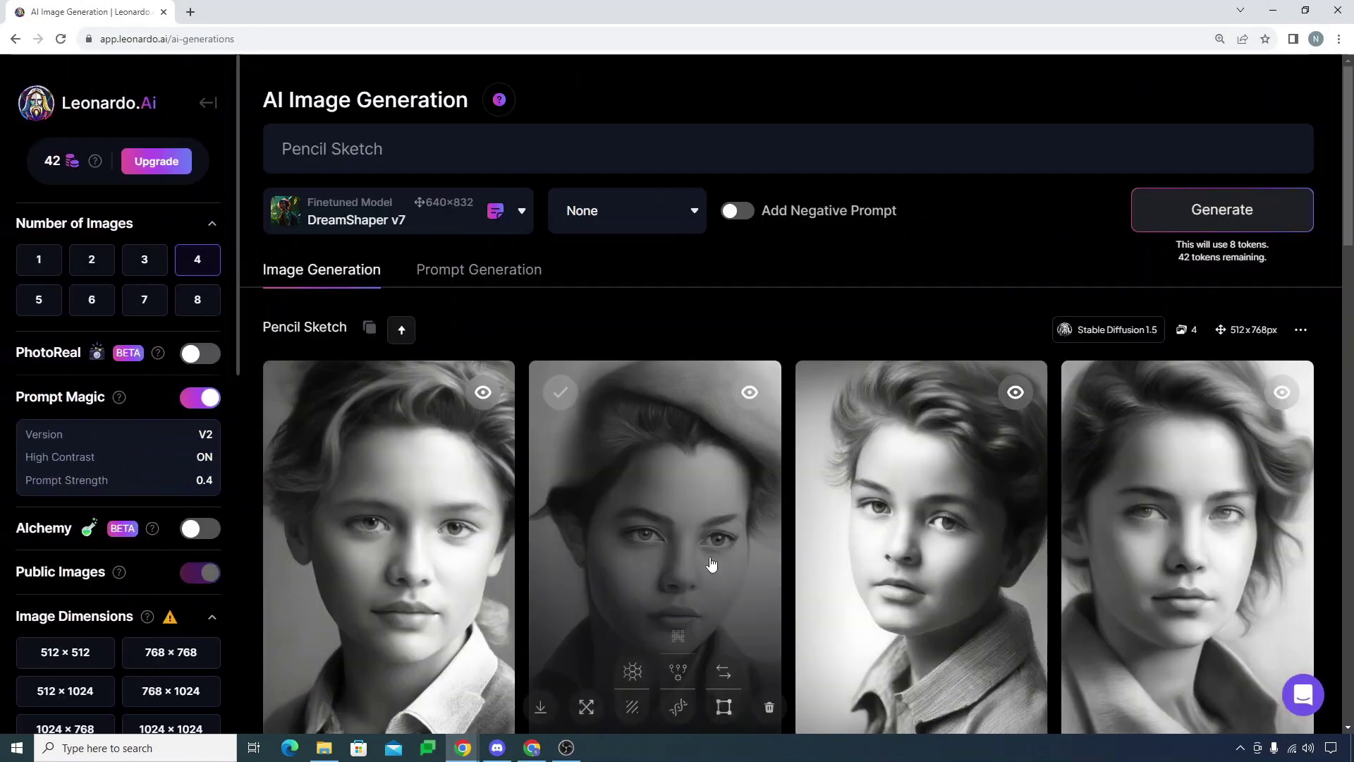
{"action": "scroll", "coordinate": [646, 538], "scroll_direction": "down", "scroll_amount": 10}
{"action": "scroll", "coordinate": [646, 539], "scroll_direction": "down", "scroll_amount": 9}
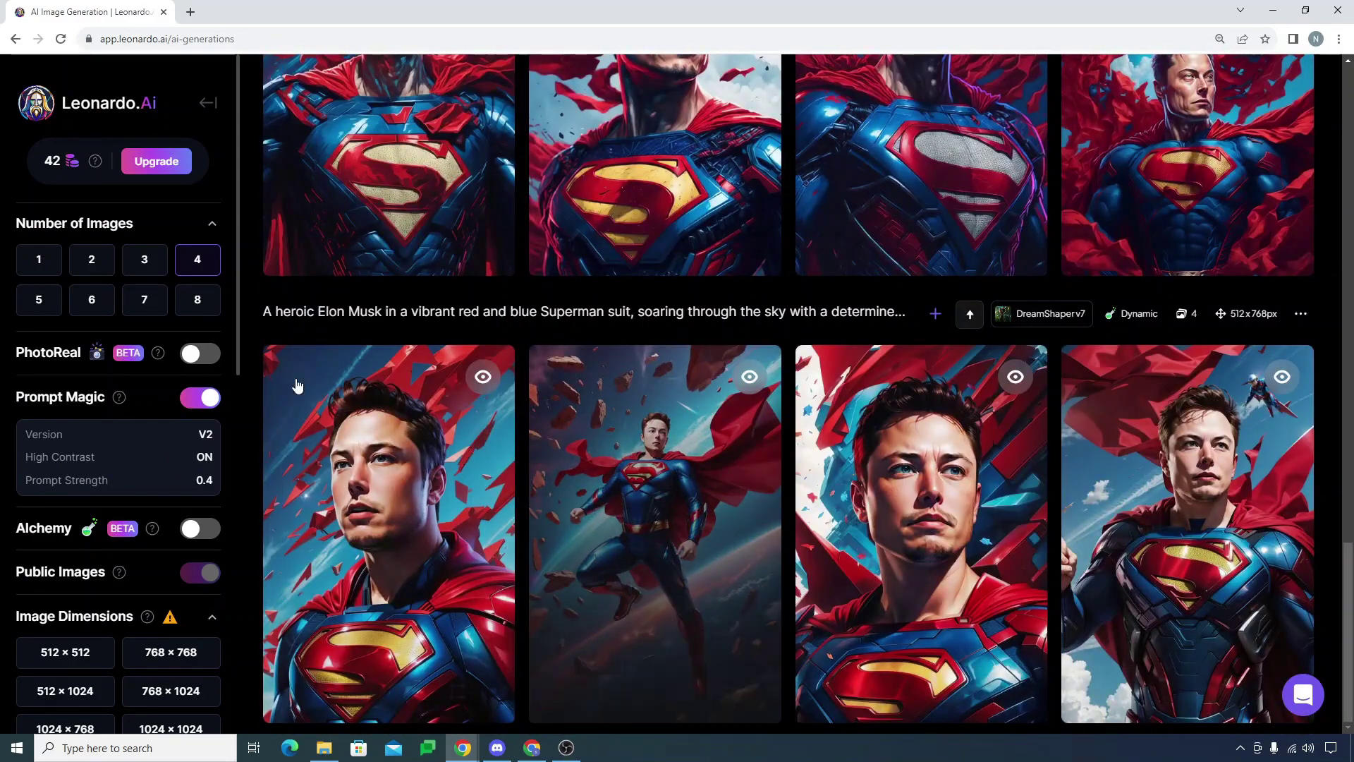
Select the full Superman prompt line and the row's DreamShaper model name
{"action": "left_click_drag", "start_coordinate": [264, 311], "coordinate": [655, 340]}
{"action": "triple_click", "coordinate": [513, 319]}
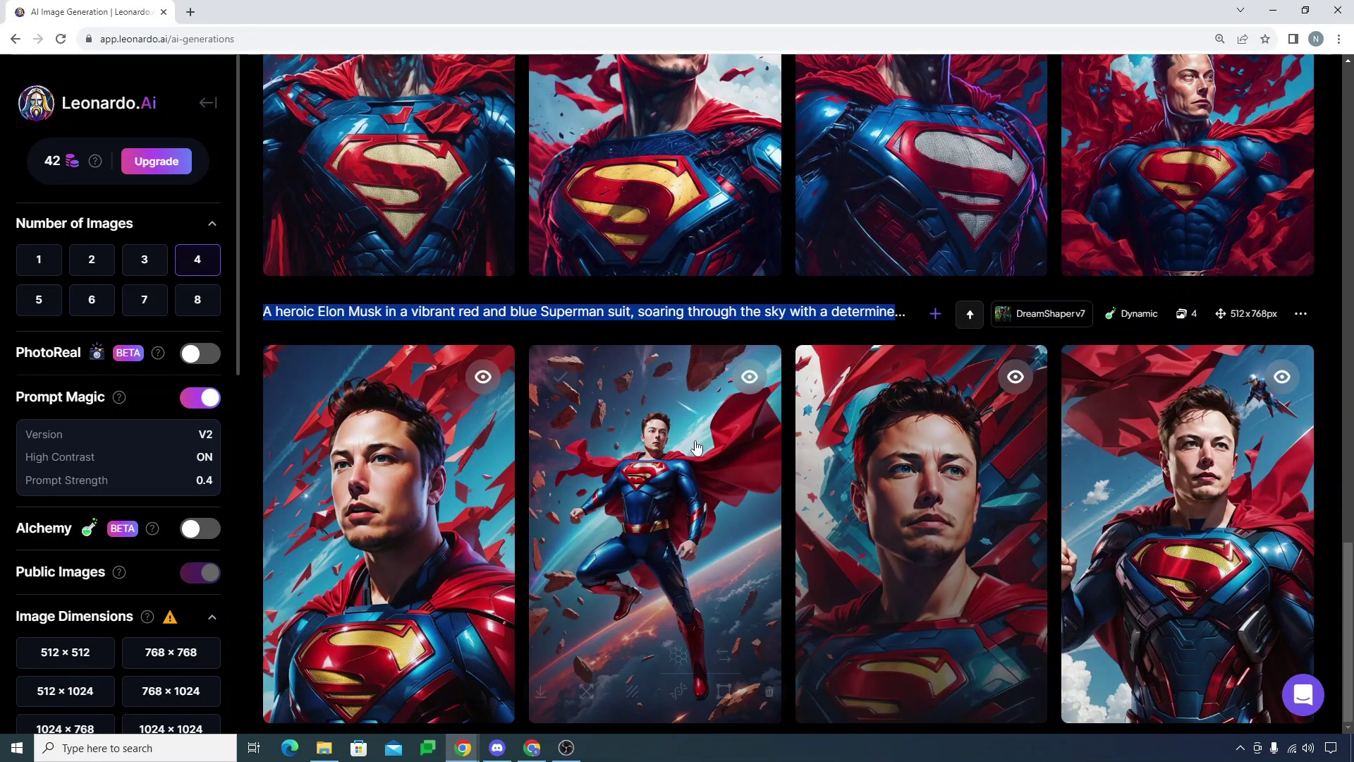
{"action": "scroll", "coordinate": [705, 317], "scroll_direction": "up", "scroll_amount": 5}
{"action": "scroll", "coordinate": [724, 314], "scroll_direction": "down", "scroll_amount": 5}
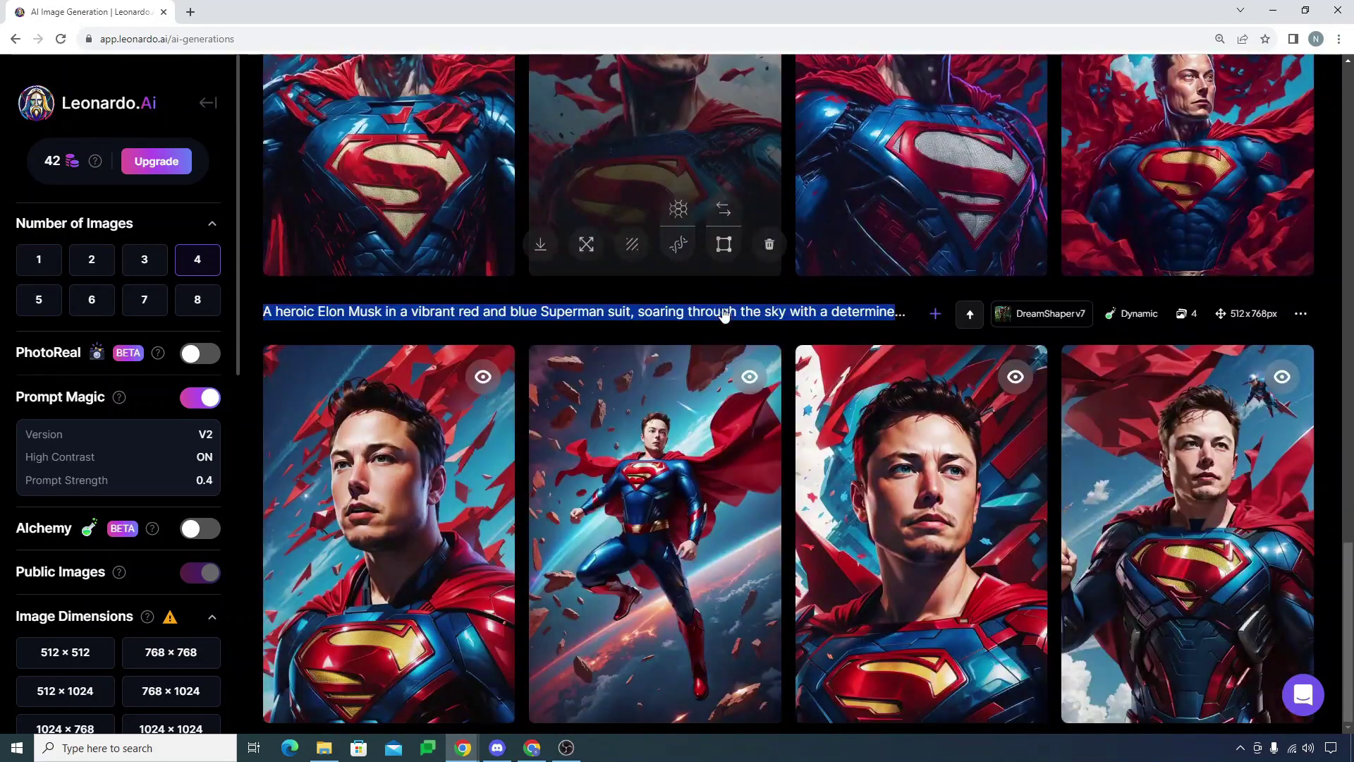
{"action": "double_click", "coordinate": [1063, 314]}
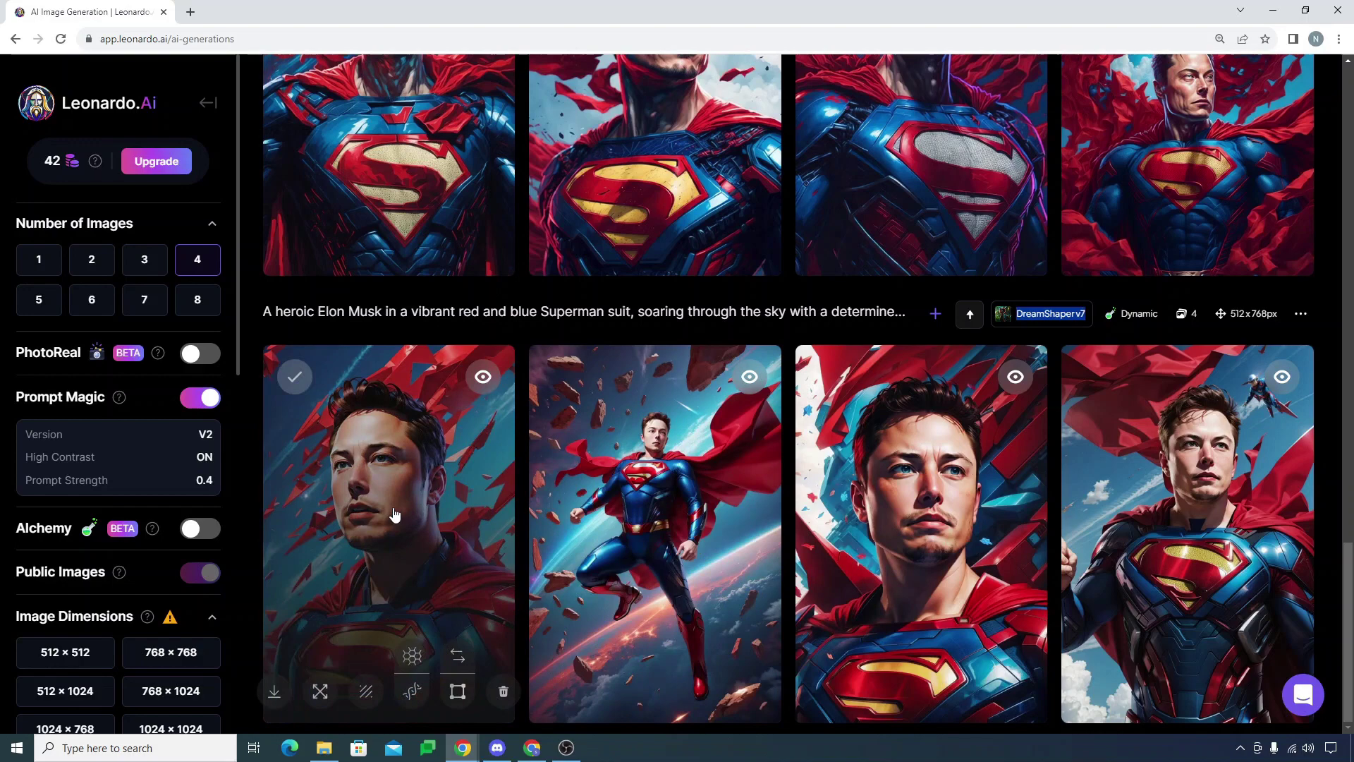
{"action": "left_click", "coordinate": [393, 514]}
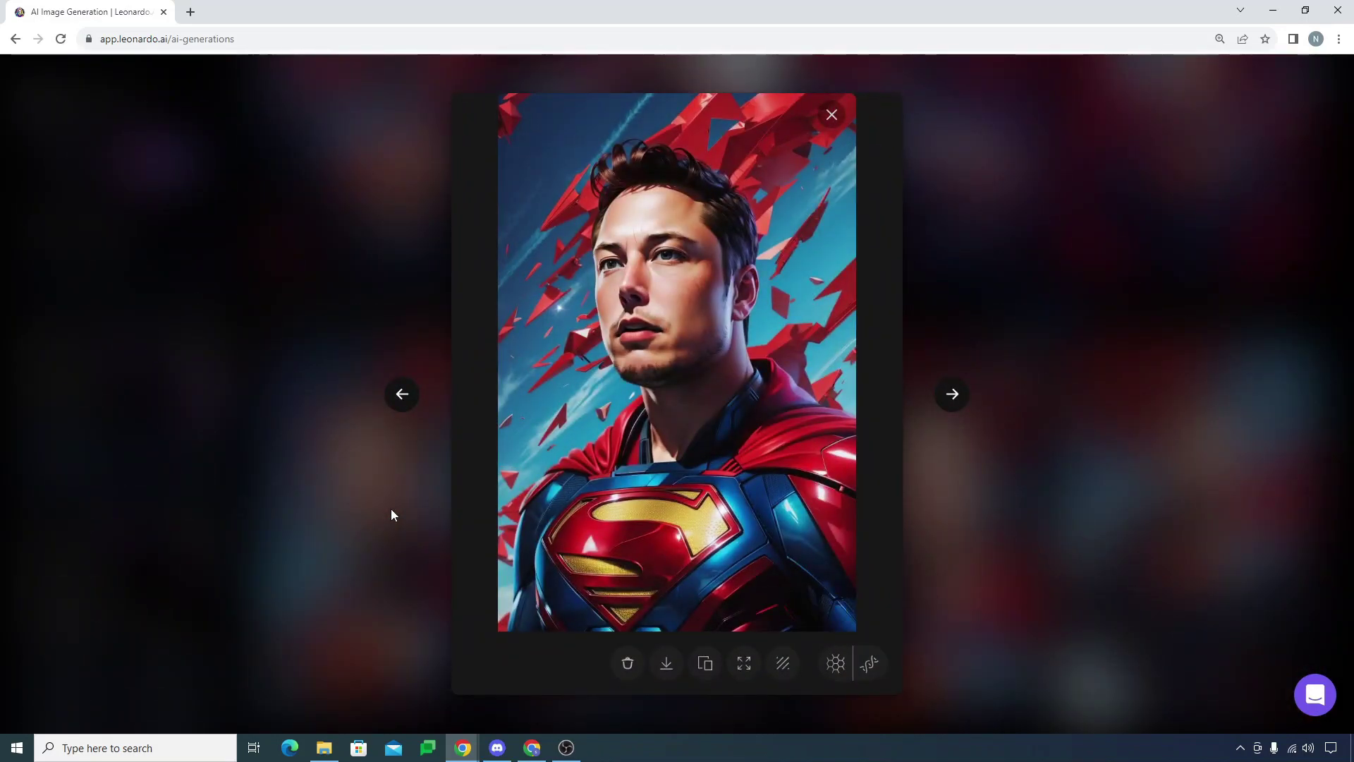
{"action": "left_click", "coordinate": [952, 395]}
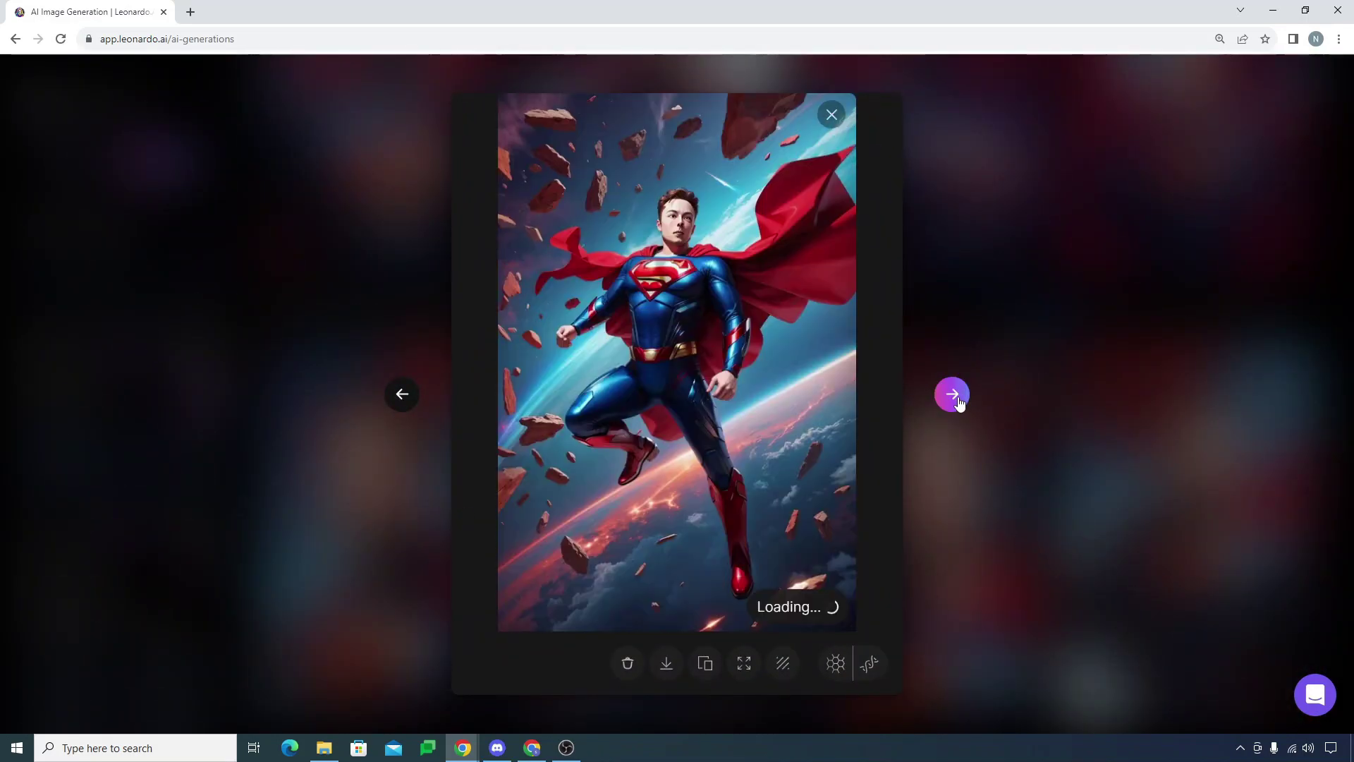
{"action": "left_click", "coordinate": [662, 250]}
{"action": "left_click", "coordinate": [1001, 373]}
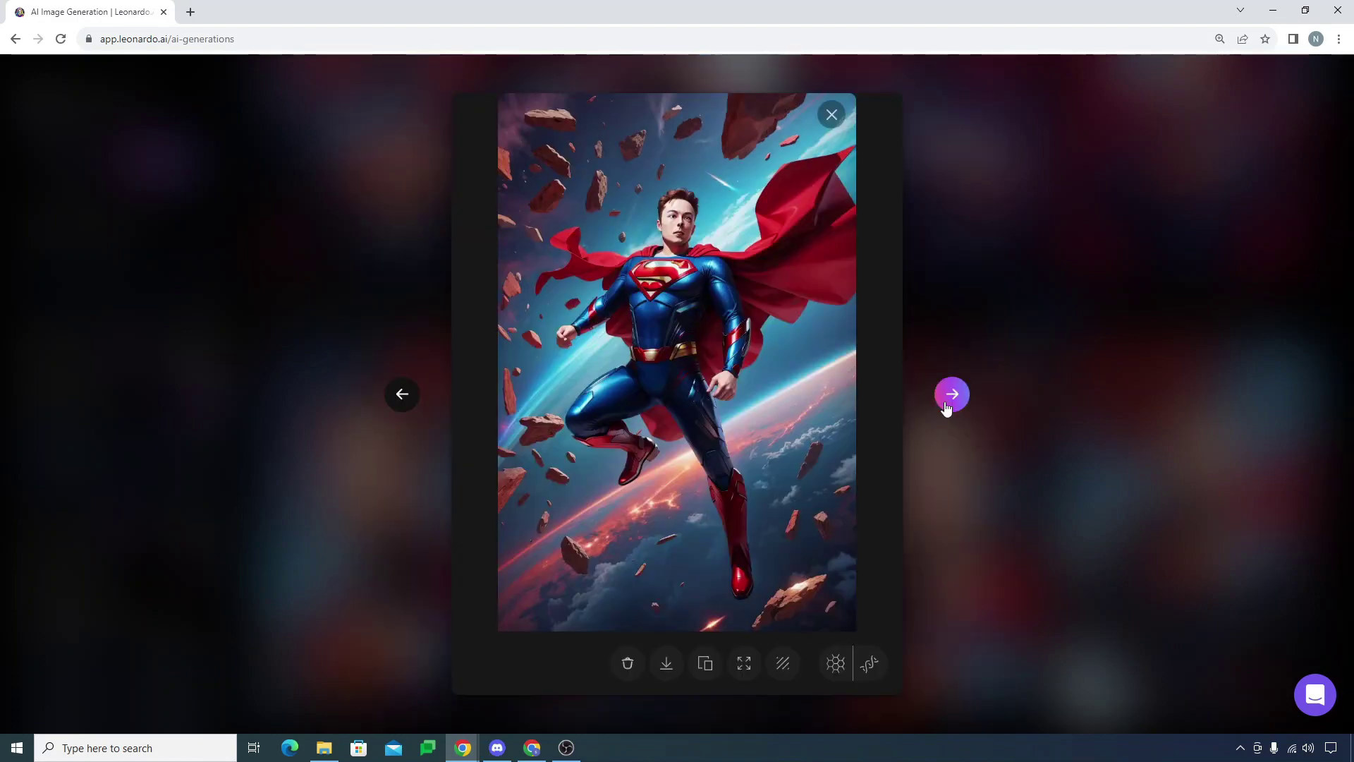
{"action": "left_click", "coordinate": [947, 403]}
{"action": "left_click", "coordinate": [947, 407]}
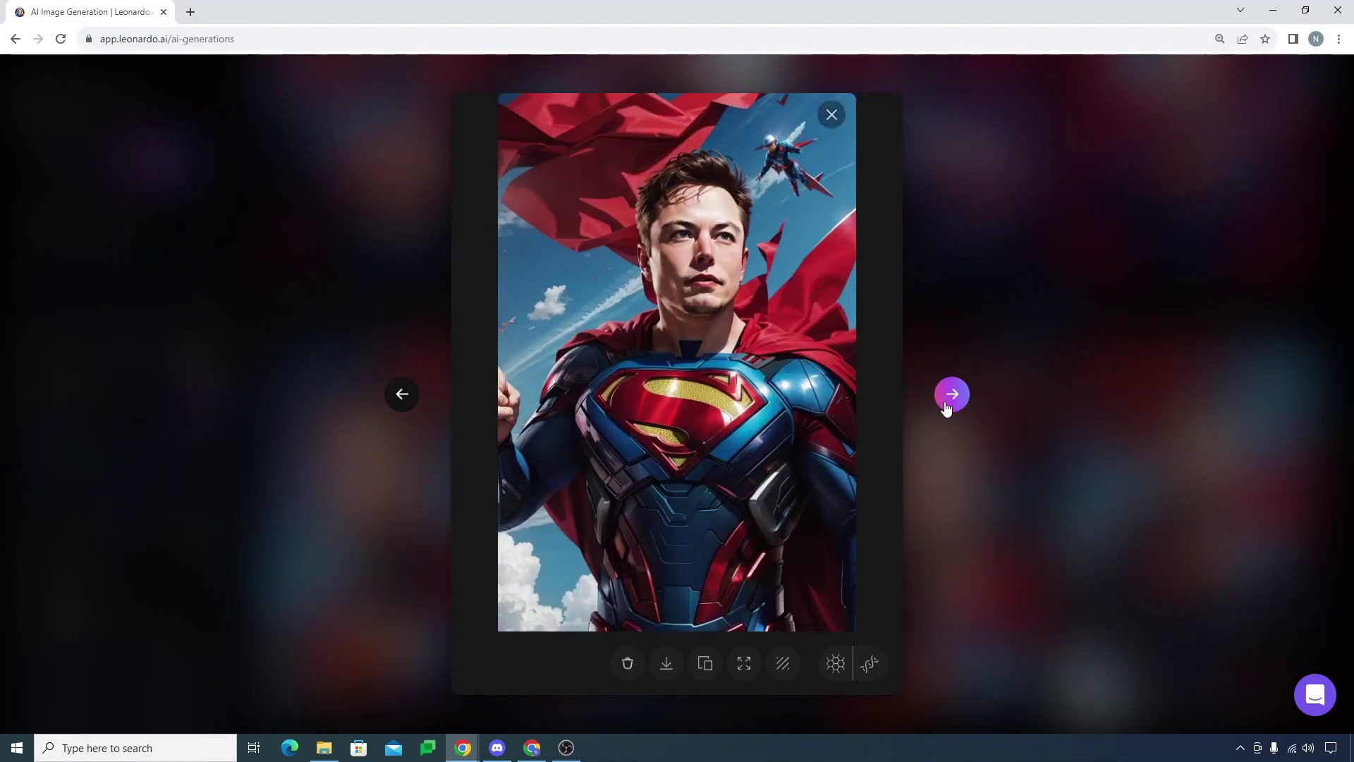
{"action": "left_click", "coordinate": [1094, 405]}
{"action": "scroll", "coordinate": [408, 505], "scroll_direction": "up", "scroll_amount": 5}
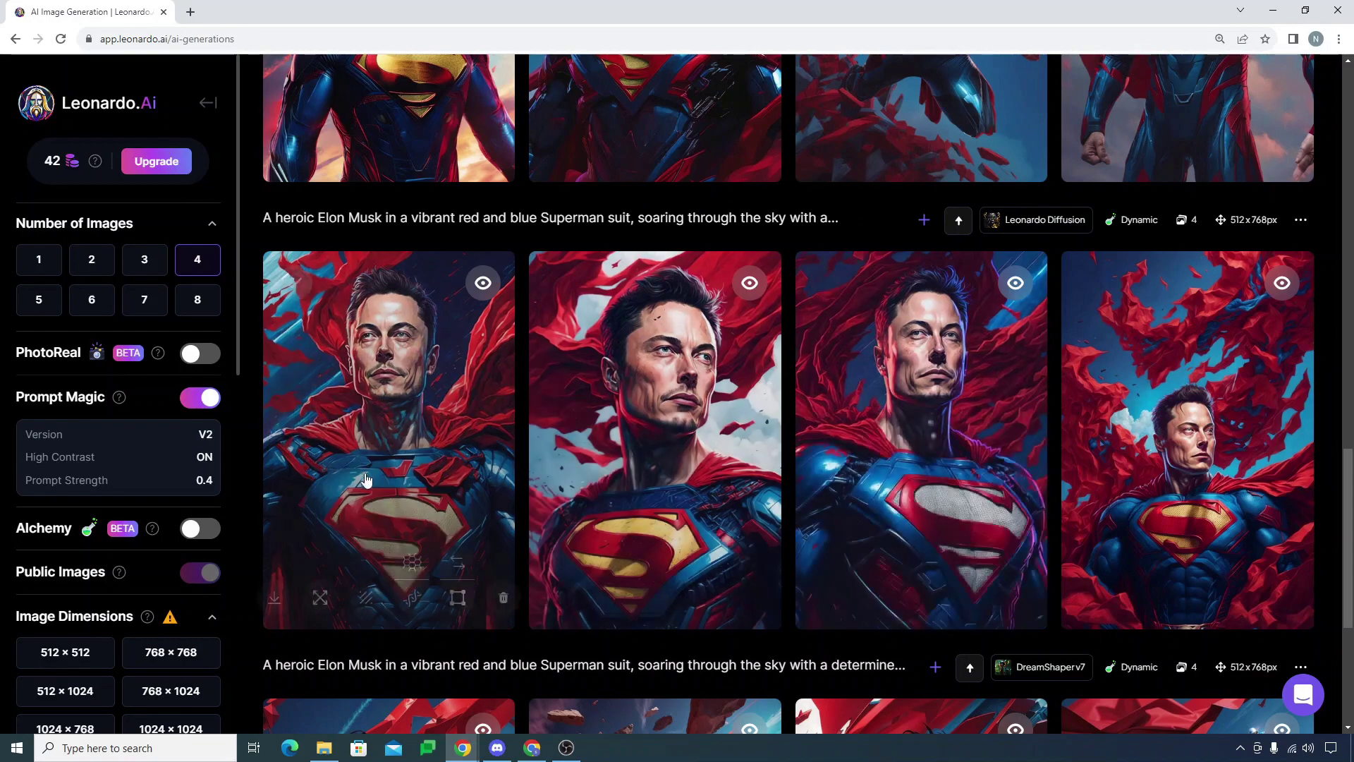
{"action": "left_click", "coordinate": [387, 449]}
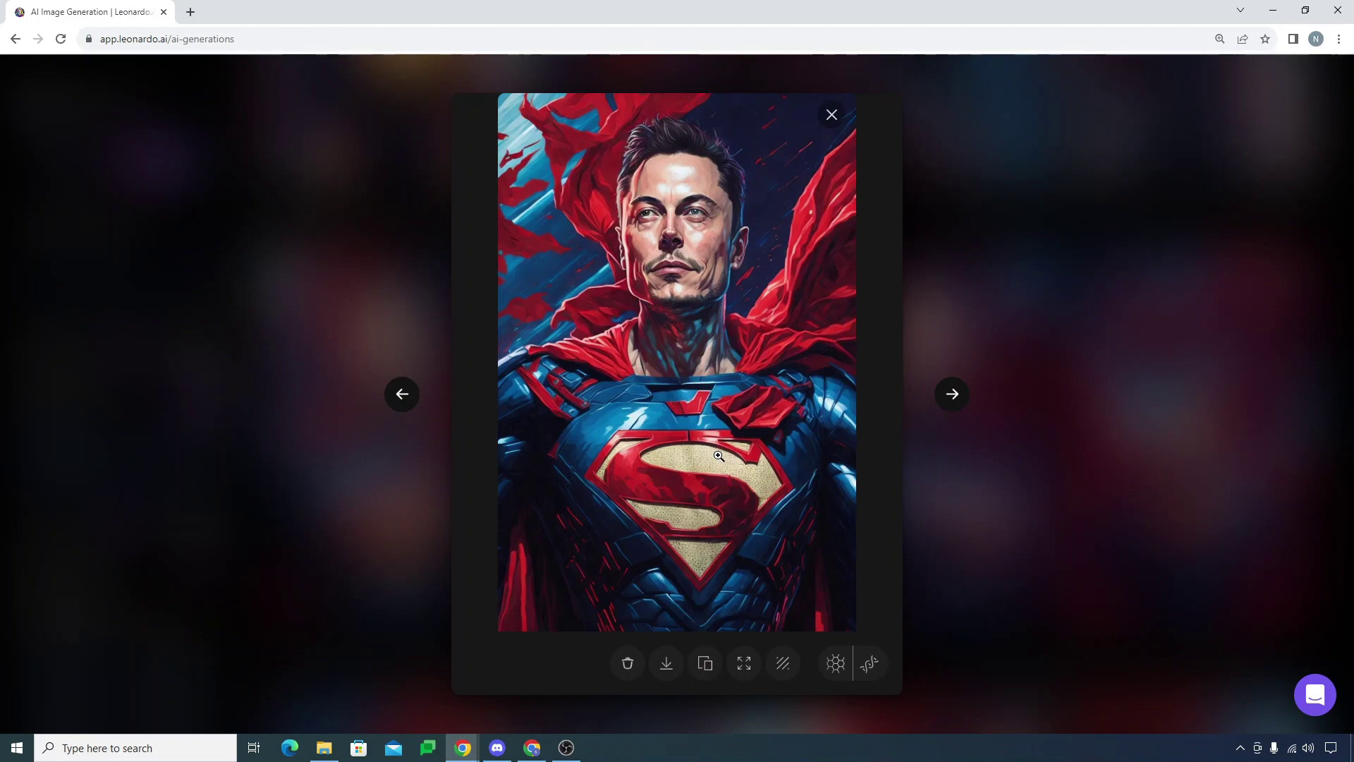
{"action": "left_click", "coordinate": [952, 394]}
{"action": "left_click", "coordinate": [952, 393]}
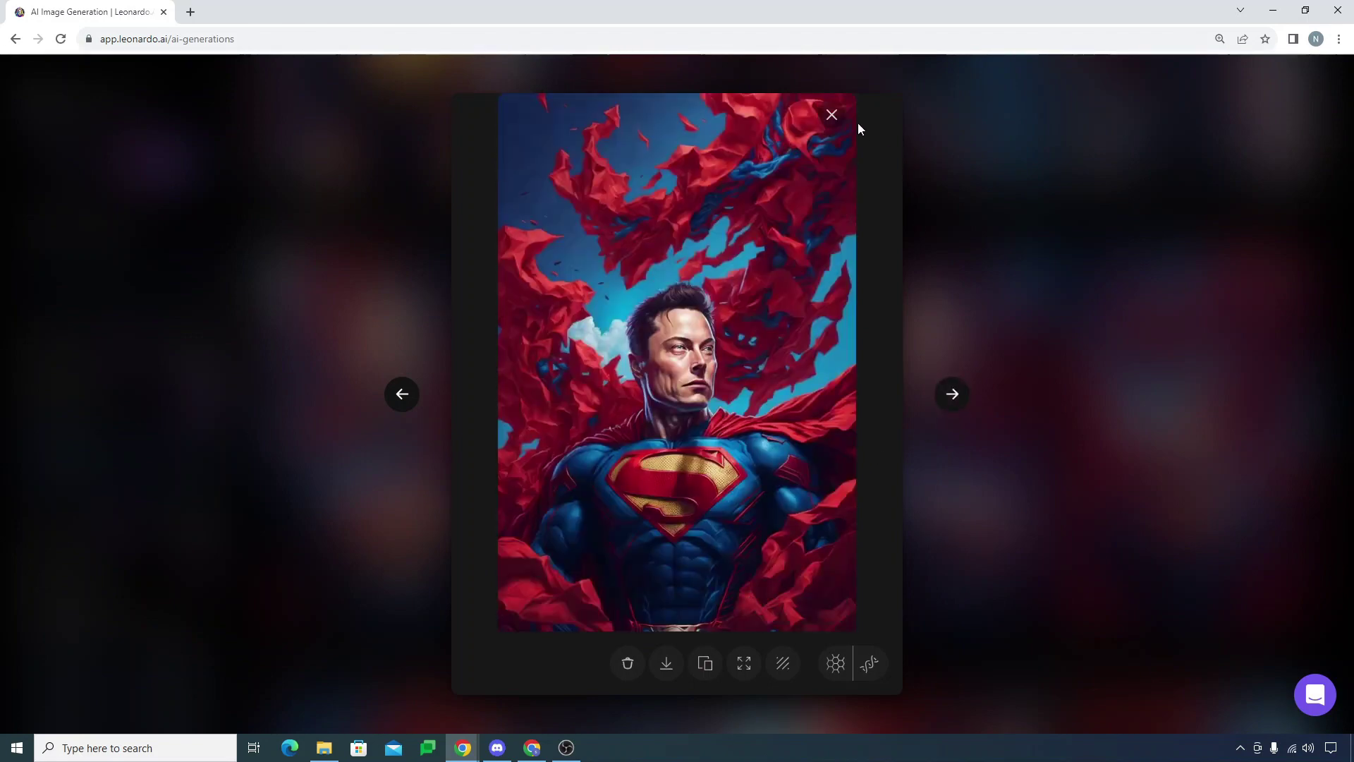
{"action": "left_click", "coordinate": [832, 115]}
{"action": "scroll", "coordinate": [613, 432], "scroll_direction": "up", "scroll_amount": 3}
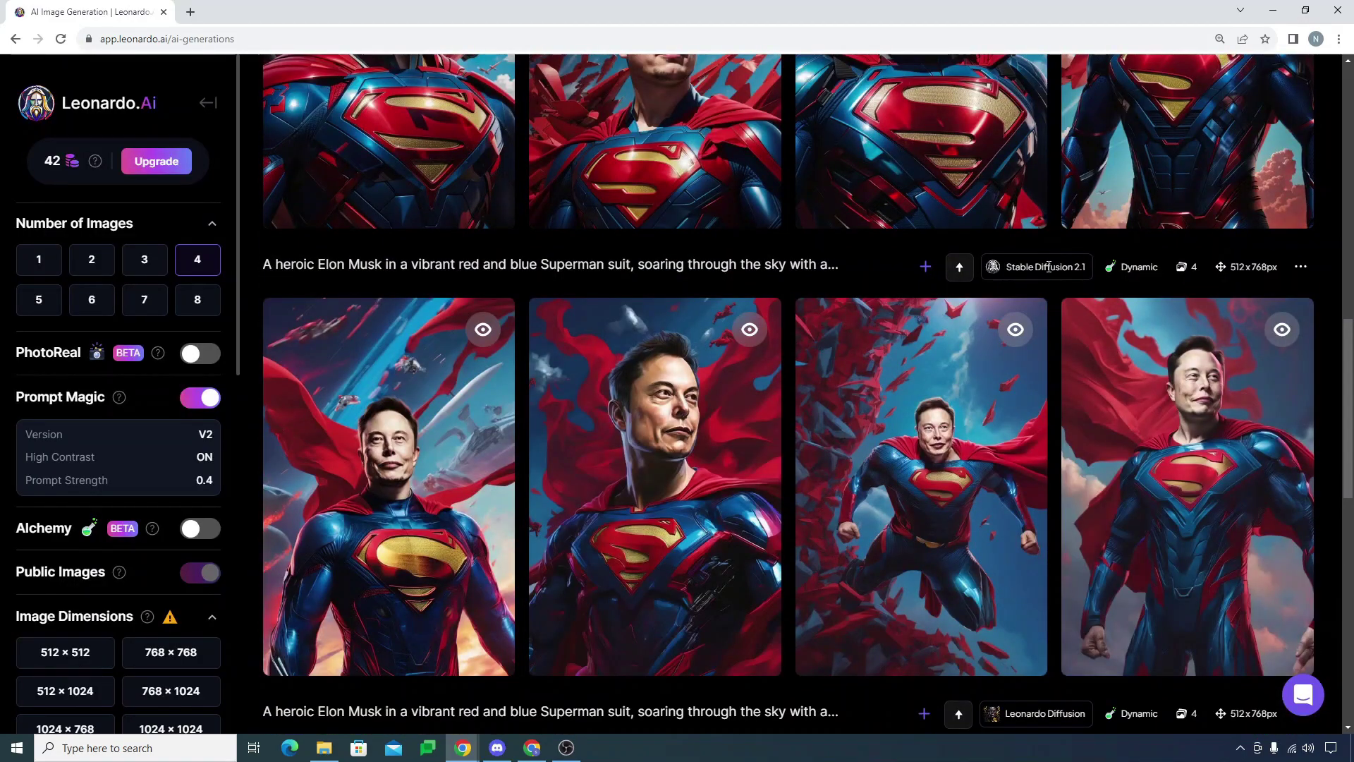
{"action": "left_click", "coordinate": [701, 468]}
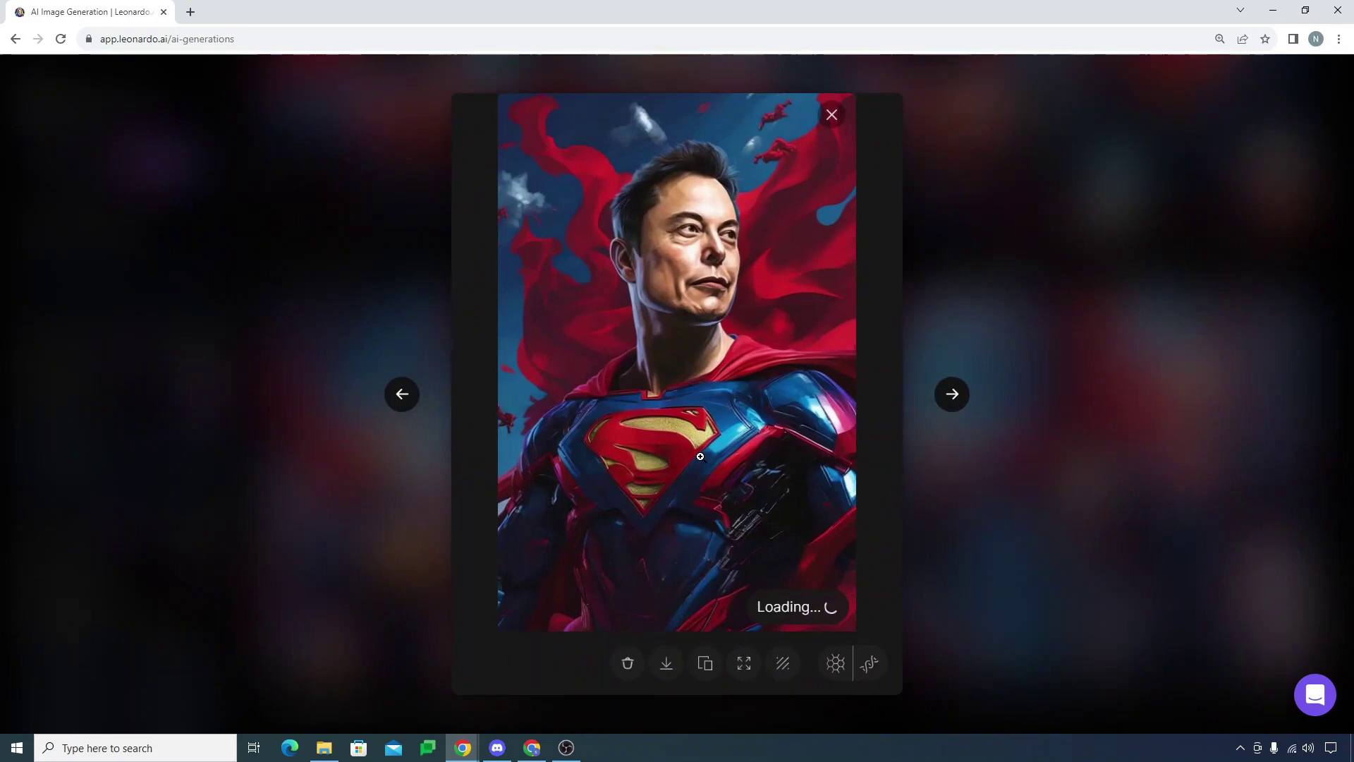
{"action": "left_click", "coordinate": [832, 115]}
{"action": "scroll", "coordinate": [884, 277], "scroll_direction": "up", "scroll_amount": 5}
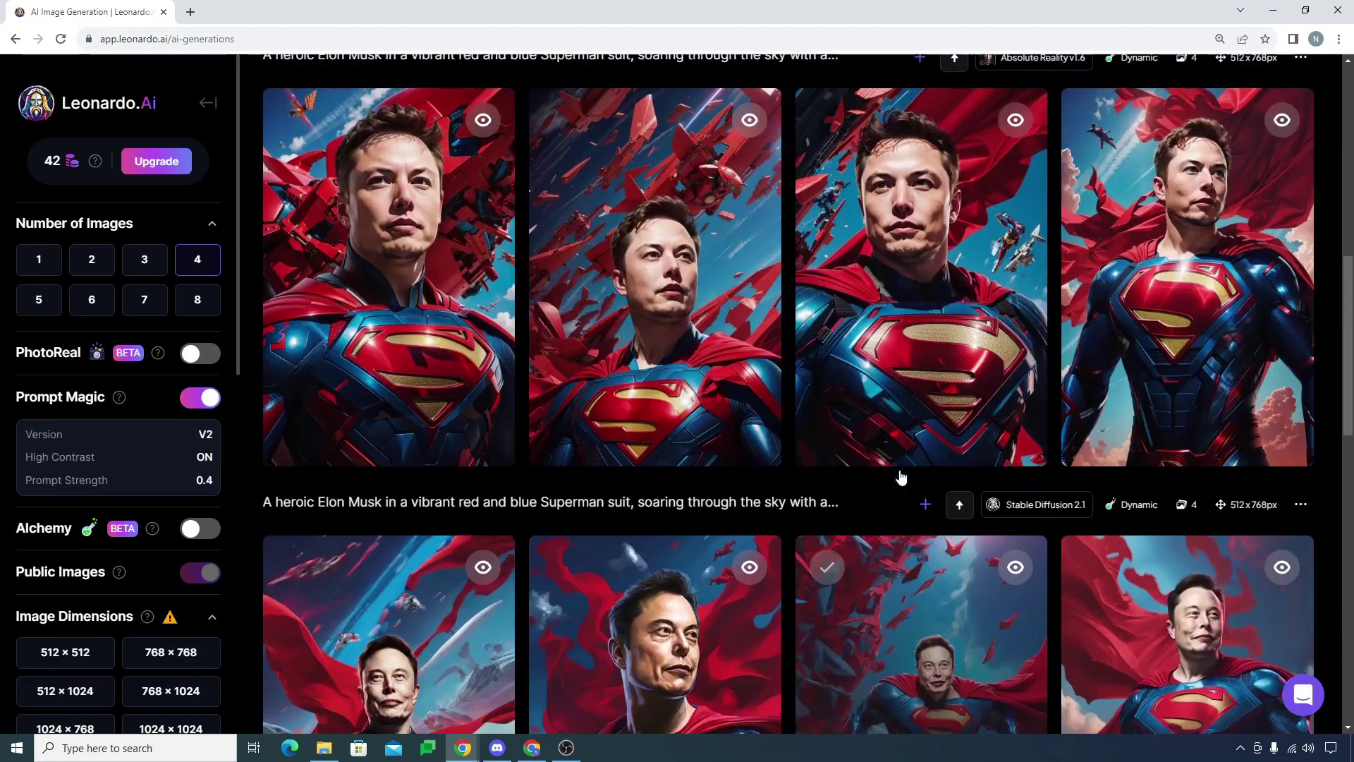
{"action": "mouse_move", "coordinate": [894, 476]}
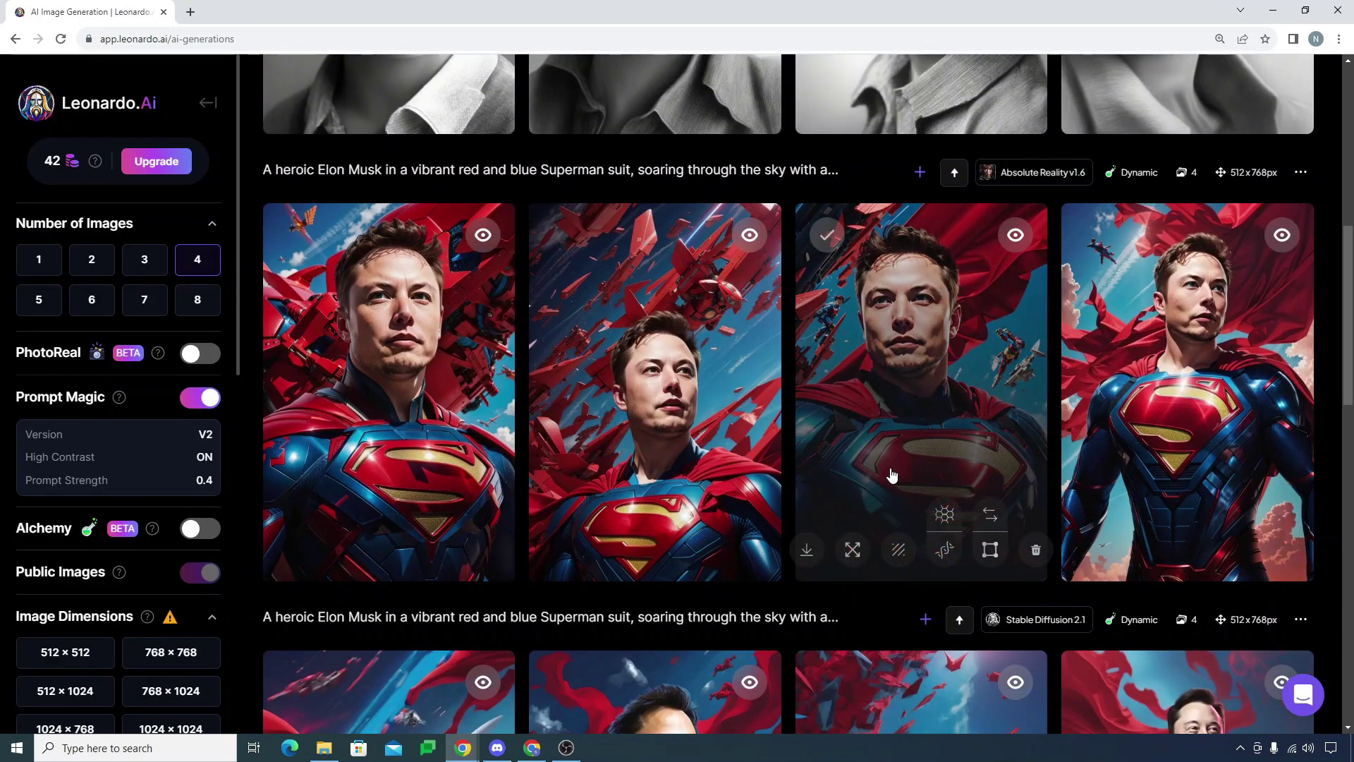
{"action": "scroll", "coordinate": [40, 533], "scroll_direction": "down", "scroll_amount": 10}
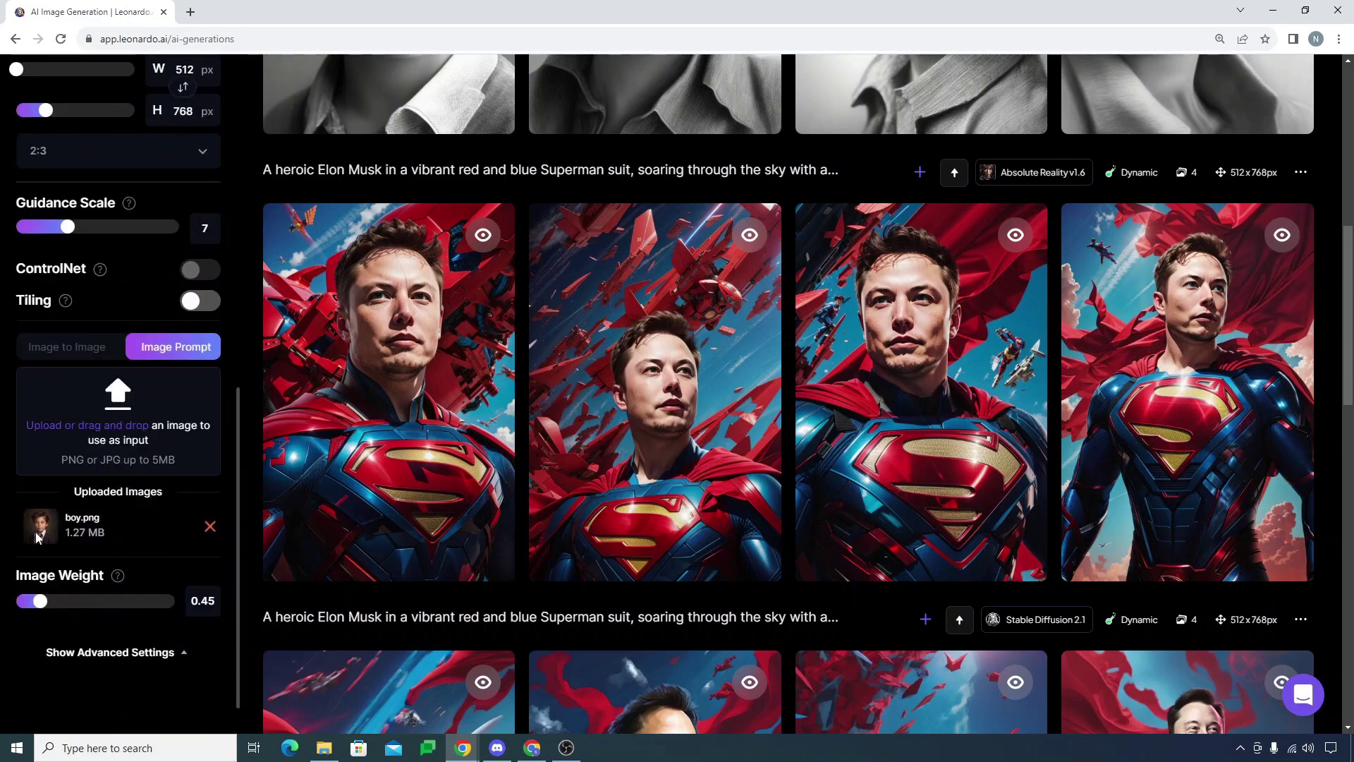
{"action": "scroll", "coordinate": [822, 543], "scroll_direction": "up", "scroll_amount": 8}
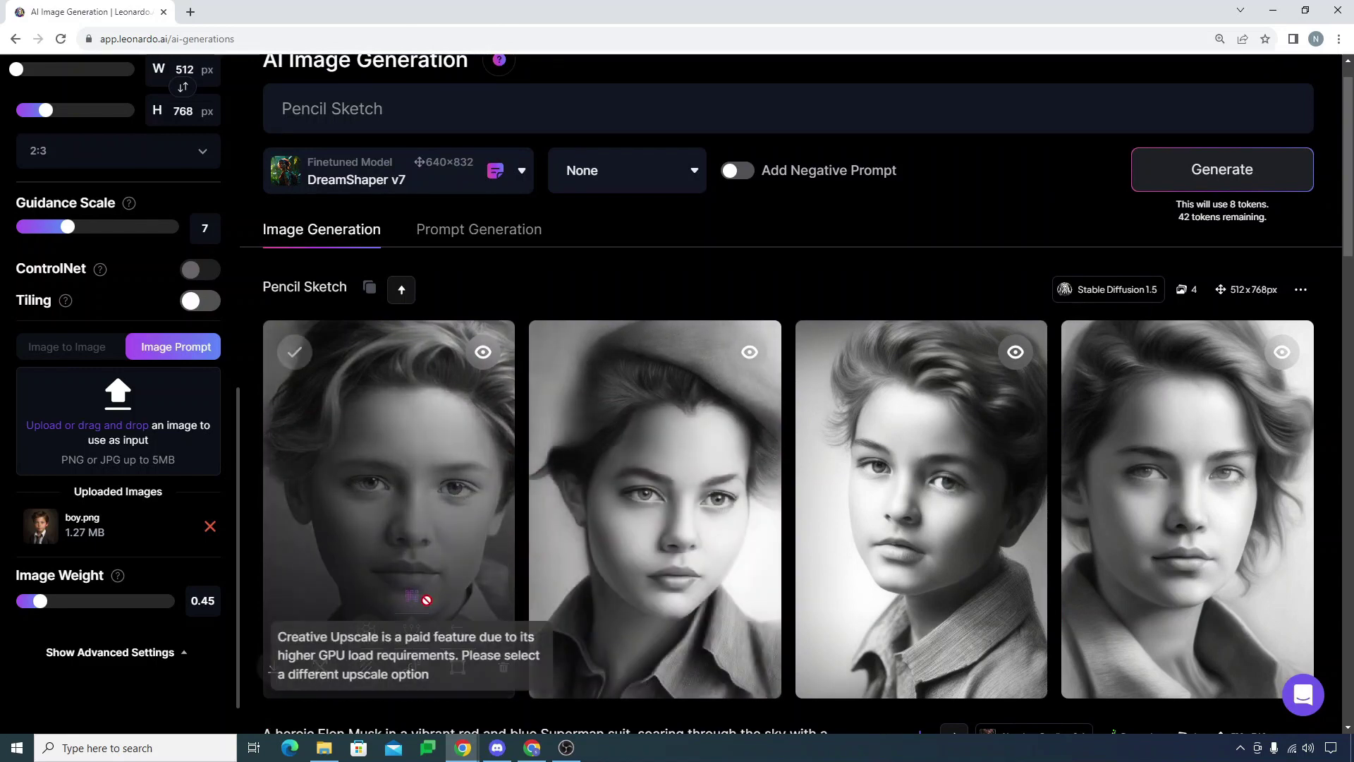
{"action": "left_click", "coordinate": [414, 539]}
{"action": "left_click", "coordinate": [954, 396]}
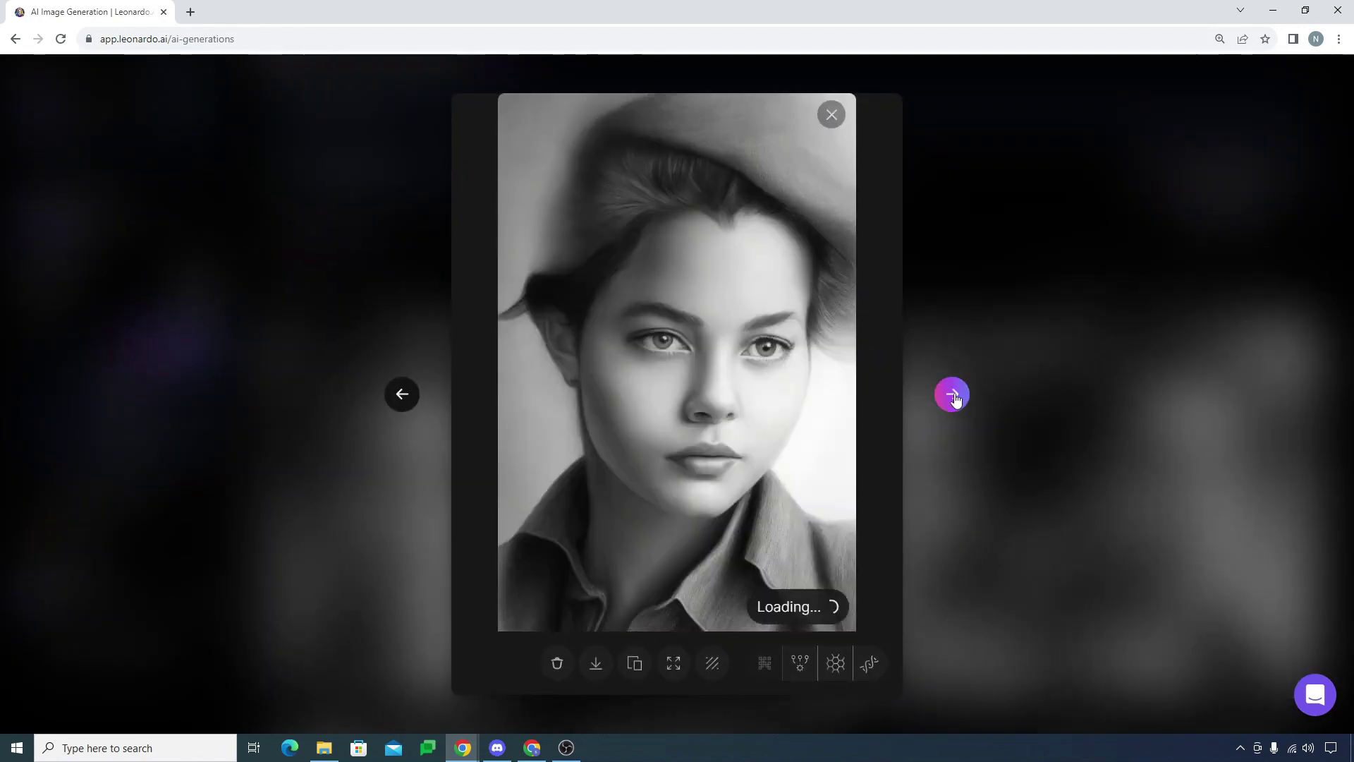
{"action": "left_click", "coordinate": [954, 397]}
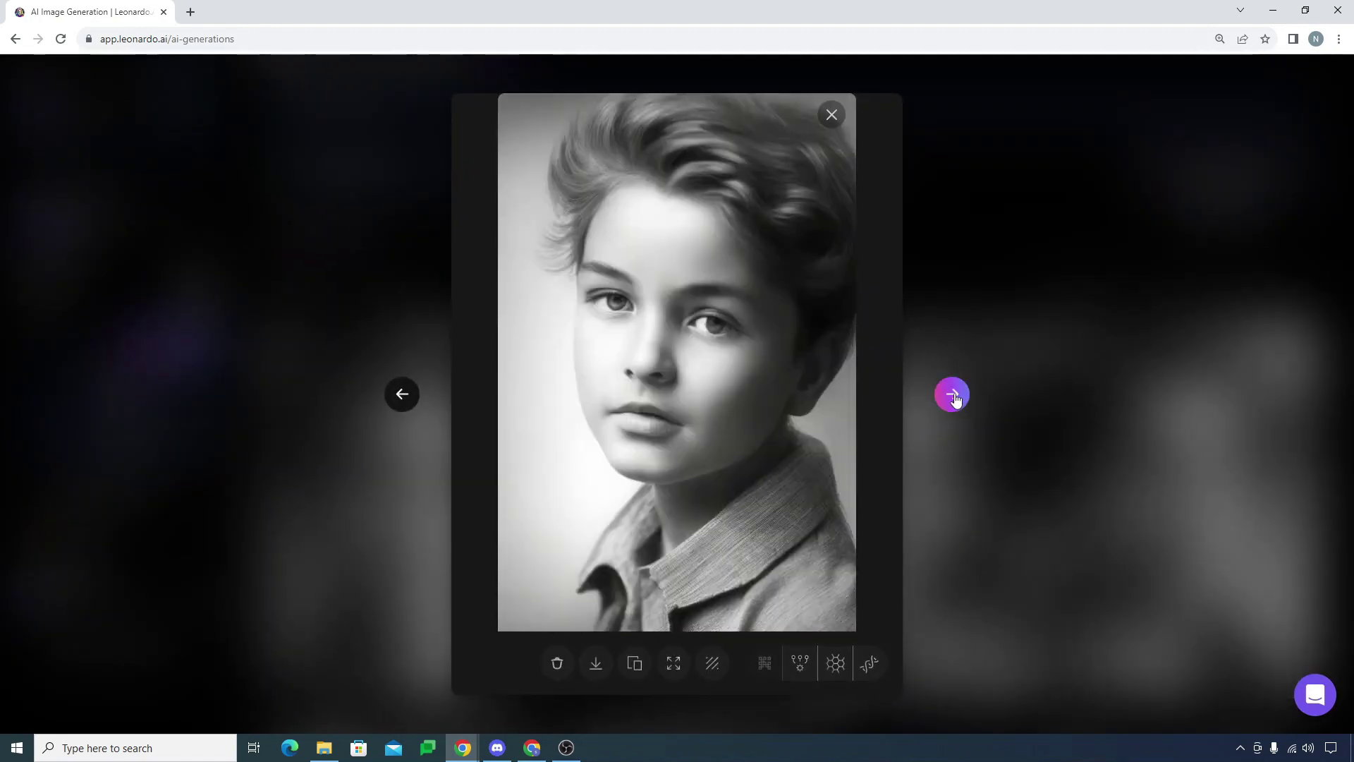
{"action": "left_click", "coordinate": [954, 397]}
{"action": "left_click", "coordinate": [954, 397]}
{"action": "left_click", "coordinate": [1128, 422]}
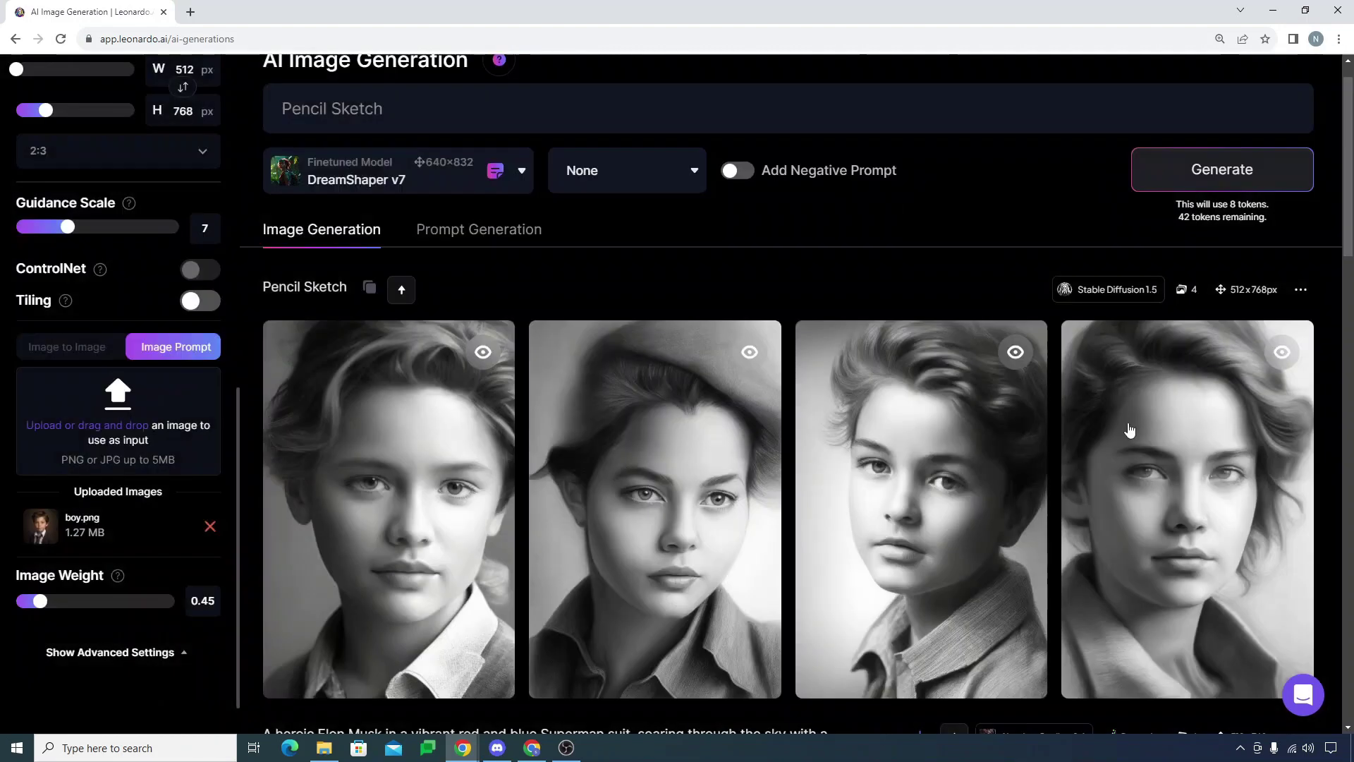
{"action": "scroll", "coordinate": [630, 543], "scroll_direction": "up", "scroll_amount": 1}
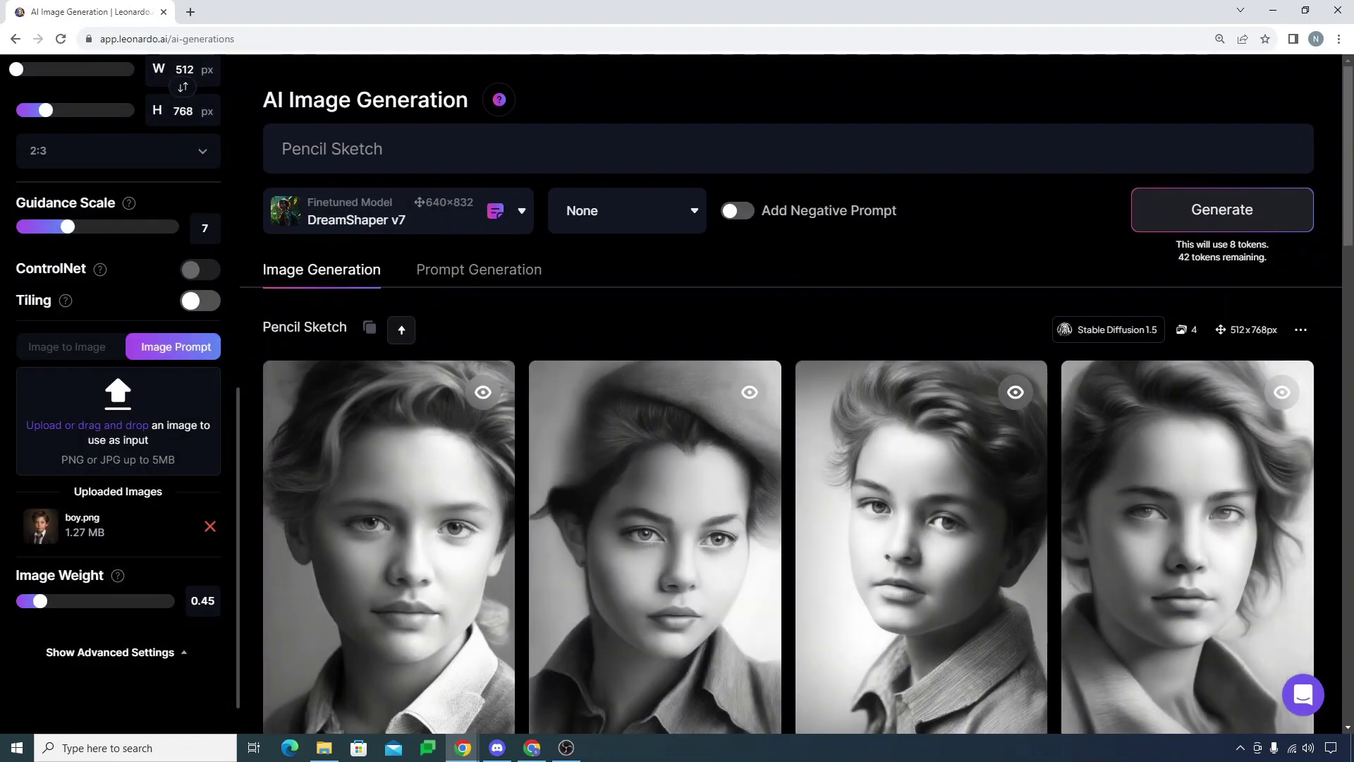
{"action": "scroll", "coordinate": [111, 323], "scroll_direction": "up", "scroll_amount": 4}
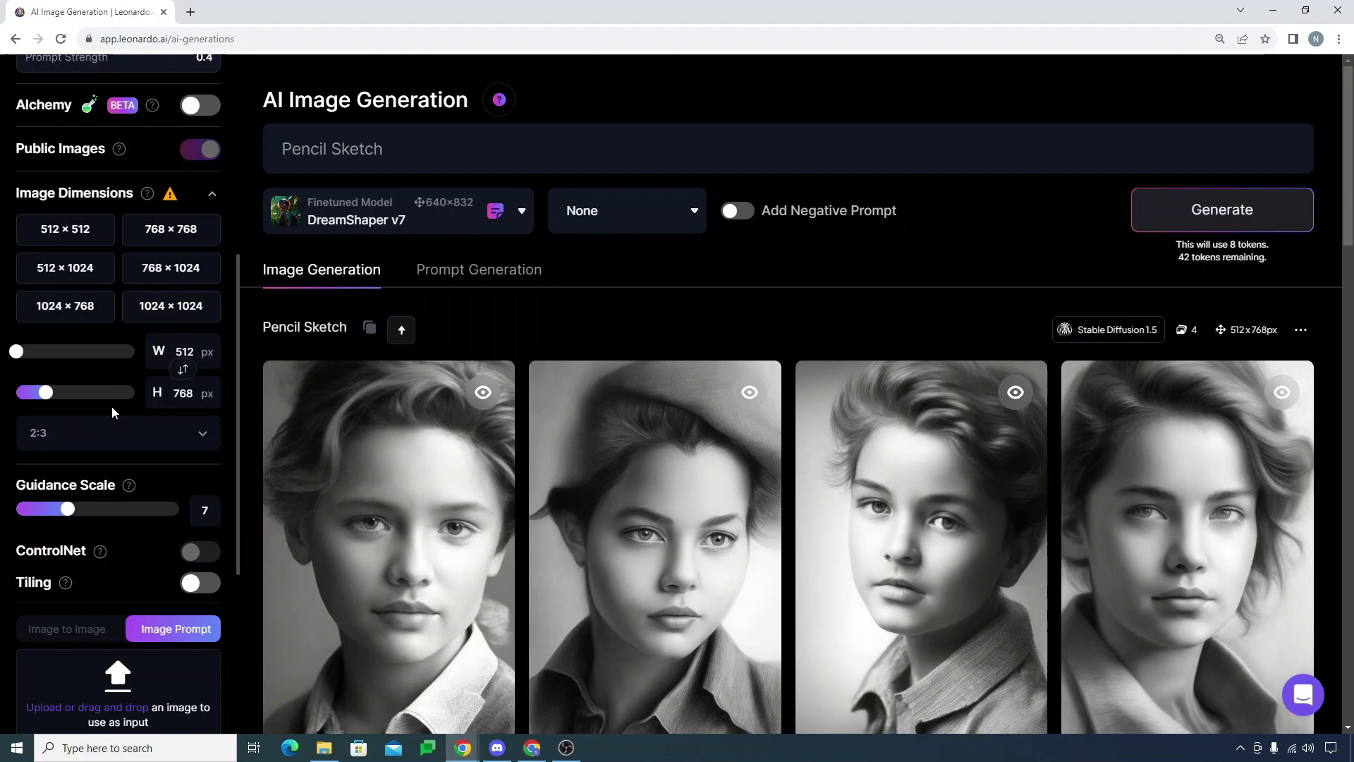
{"action": "left_click", "coordinate": [106, 438]}
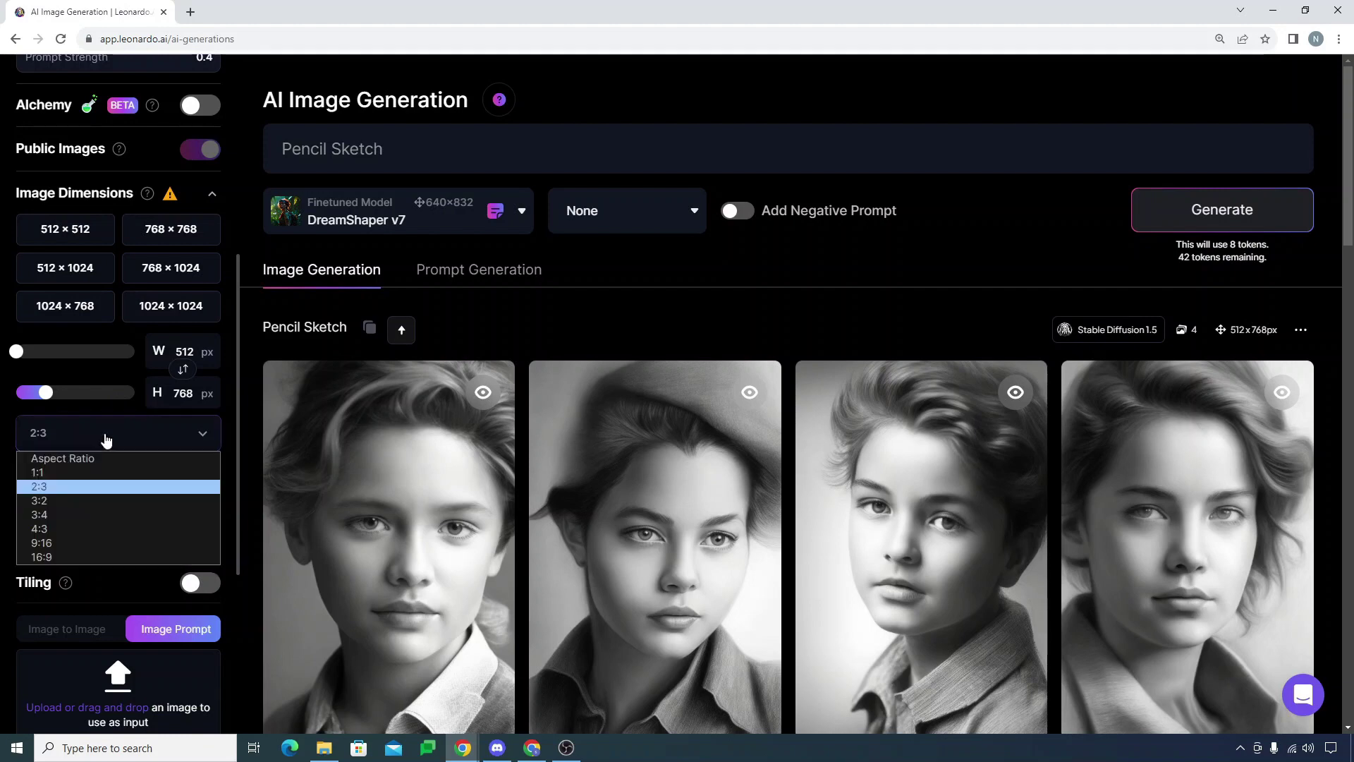
{"action": "left_click", "coordinate": [106, 439]}
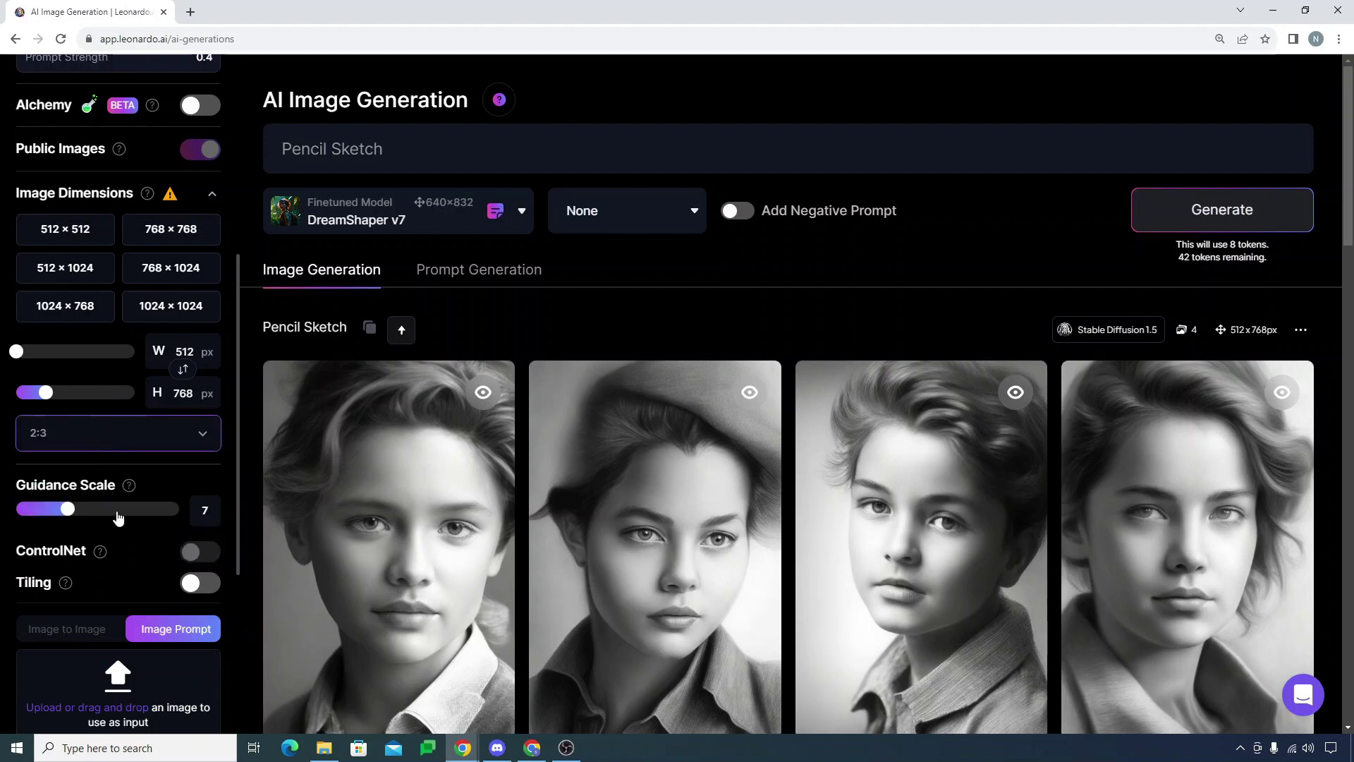
{"action": "scroll", "coordinate": [109, 526], "scroll_direction": "down", "scroll_amount": 4}
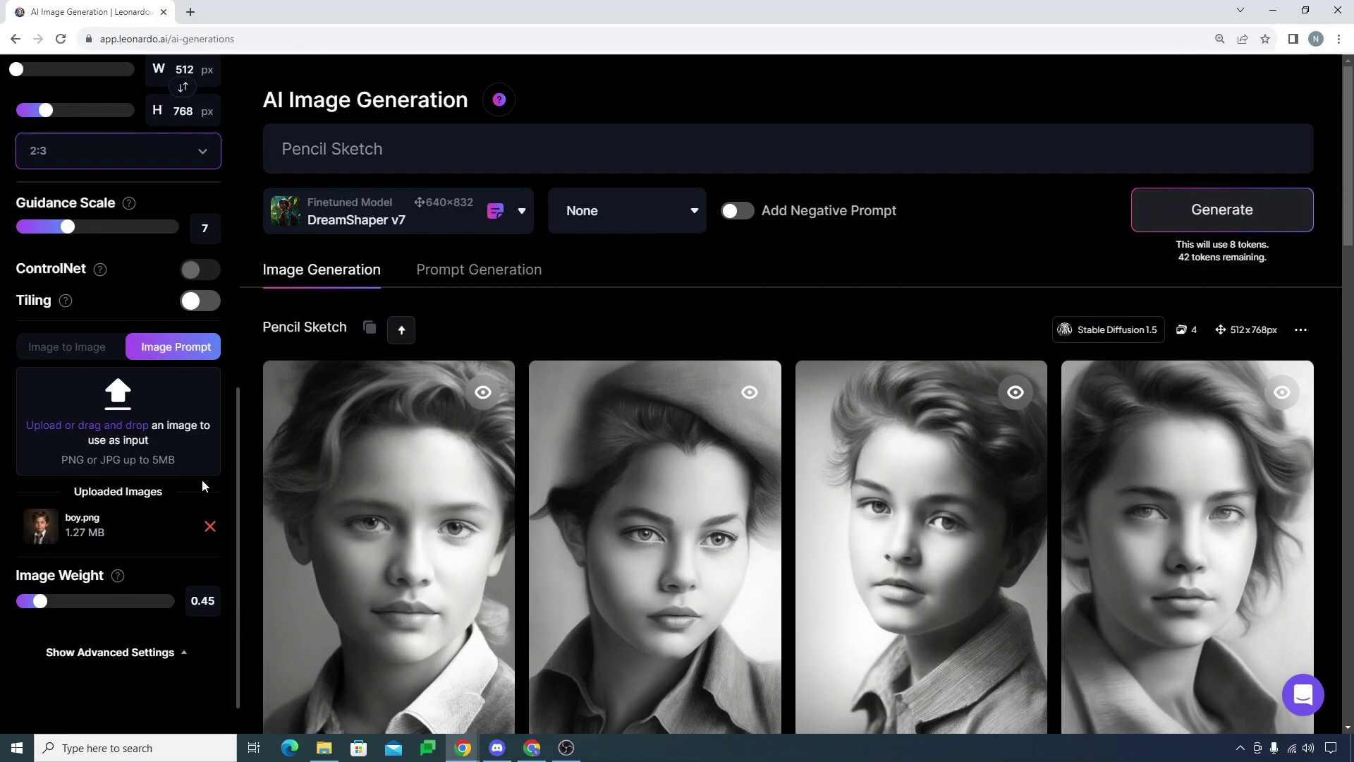
{"action": "scroll", "coordinate": [202, 480], "scroll_direction": "up", "scroll_amount": 5}
Ideate detailed prompts from 'Pikachu on Mars' in the Prompt Generation tab
{"action": "left_click", "coordinate": [482, 275]}
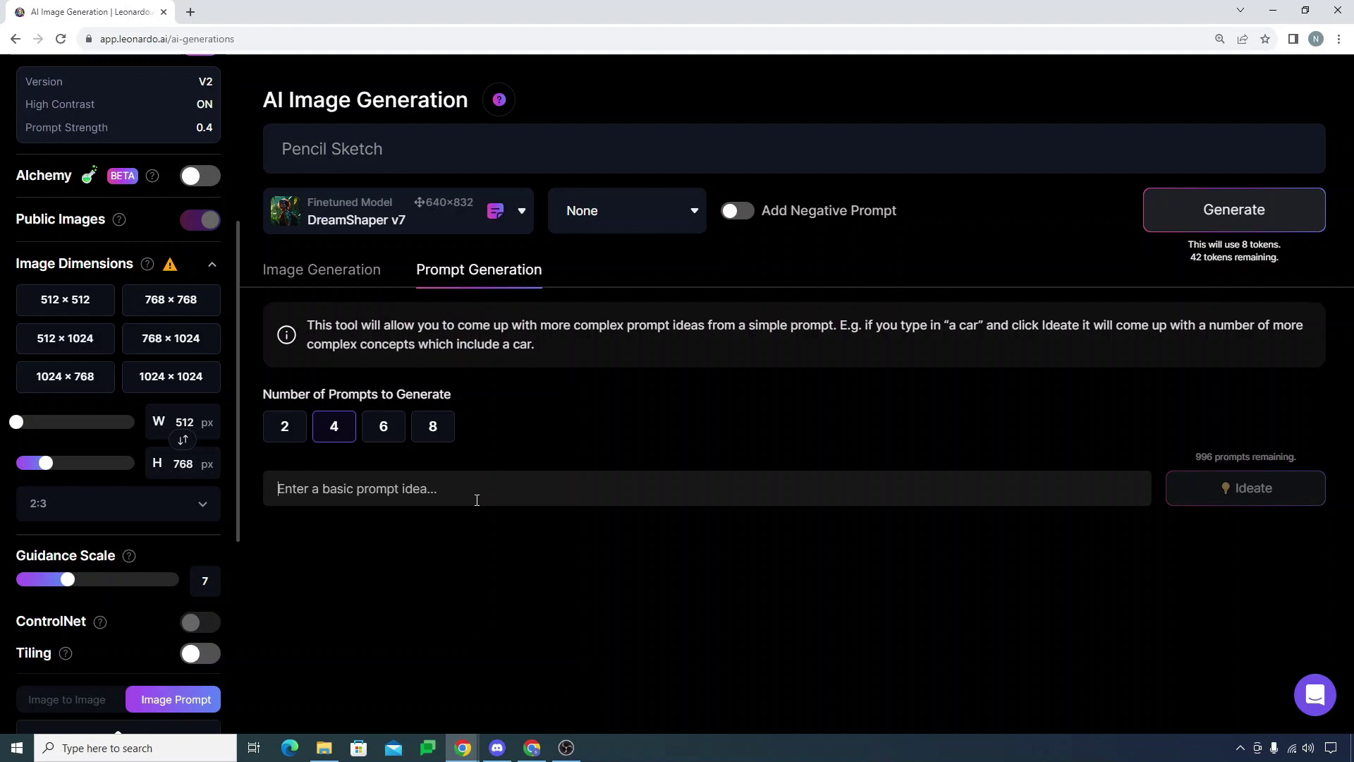
{"action": "type", "text": "Pikachu on Mars"}
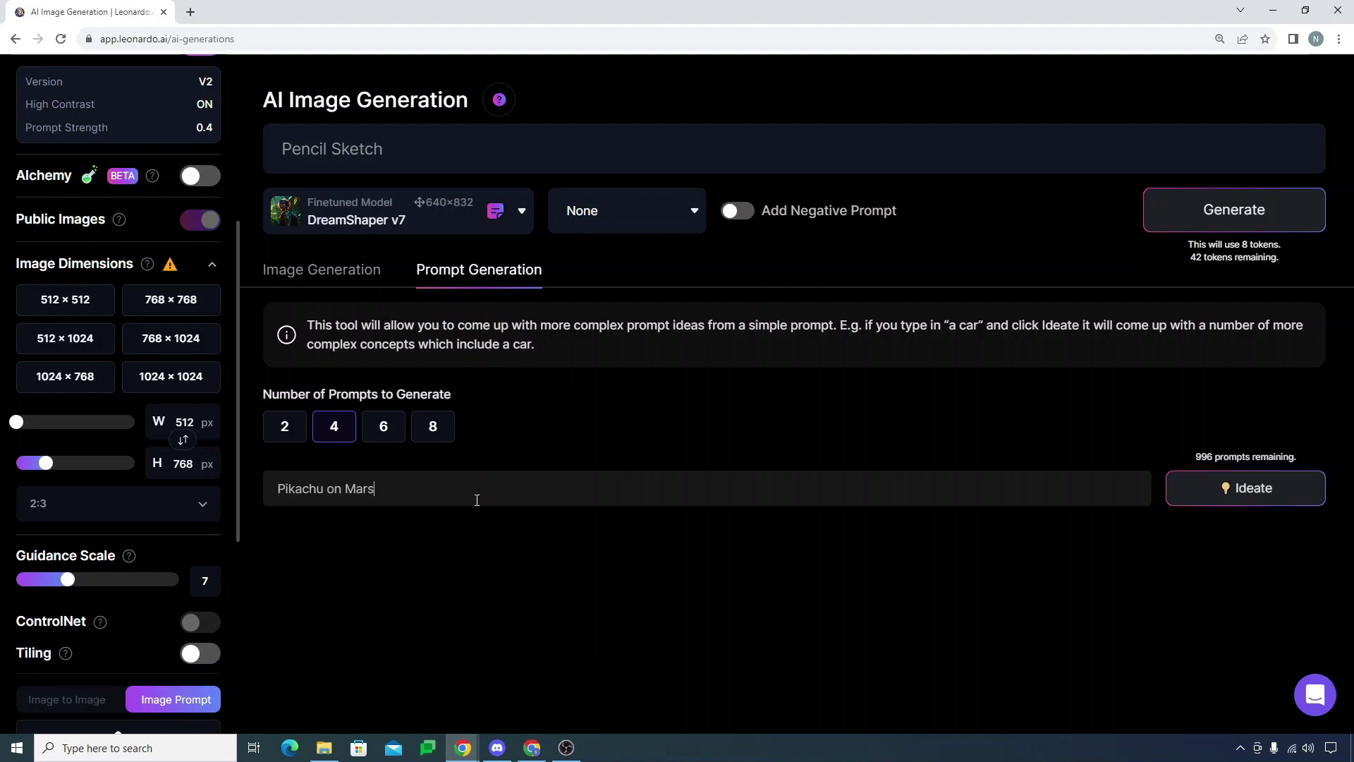
{"action": "left_click", "coordinate": [1259, 497]}
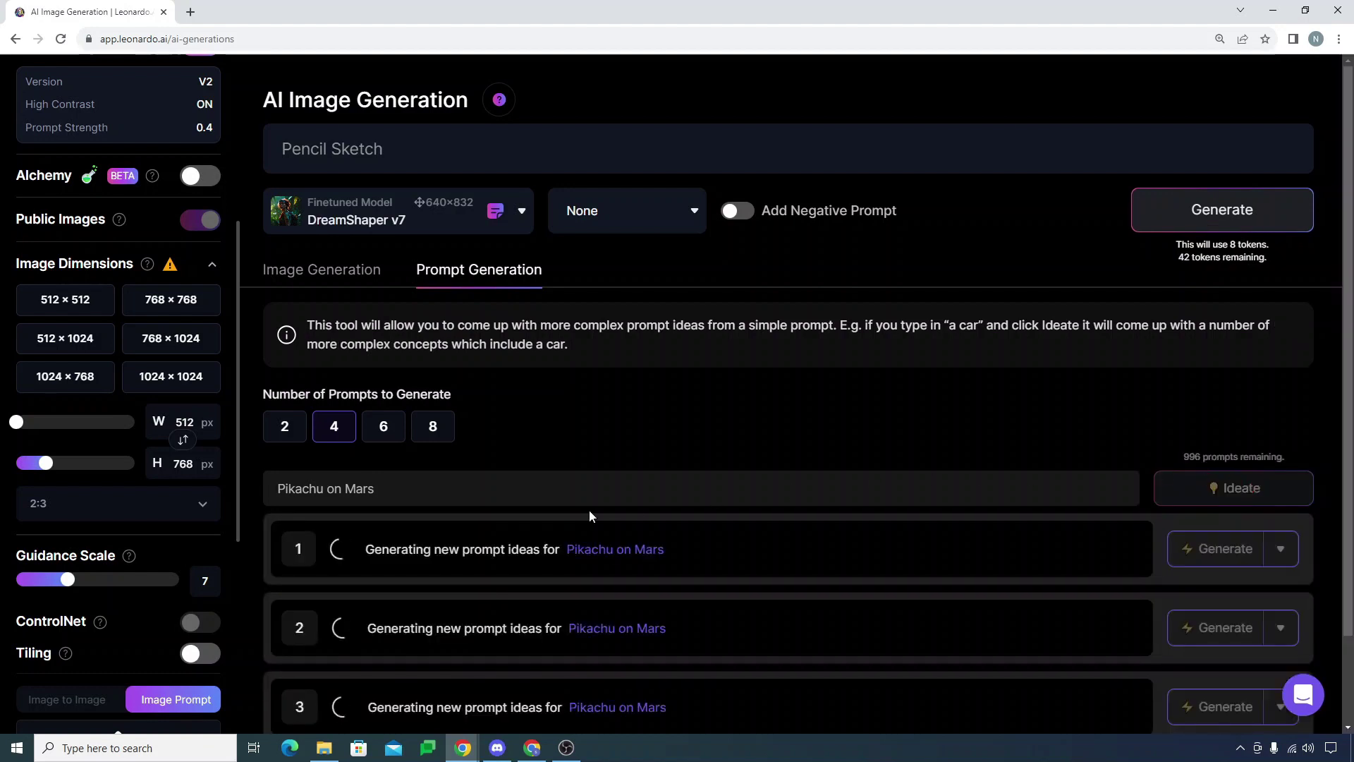
Select text in the first generated Pikachu prompt idea
{"action": "scroll", "coordinate": [589, 510], "scroll_direction": "down", "scroll_amount": 2}
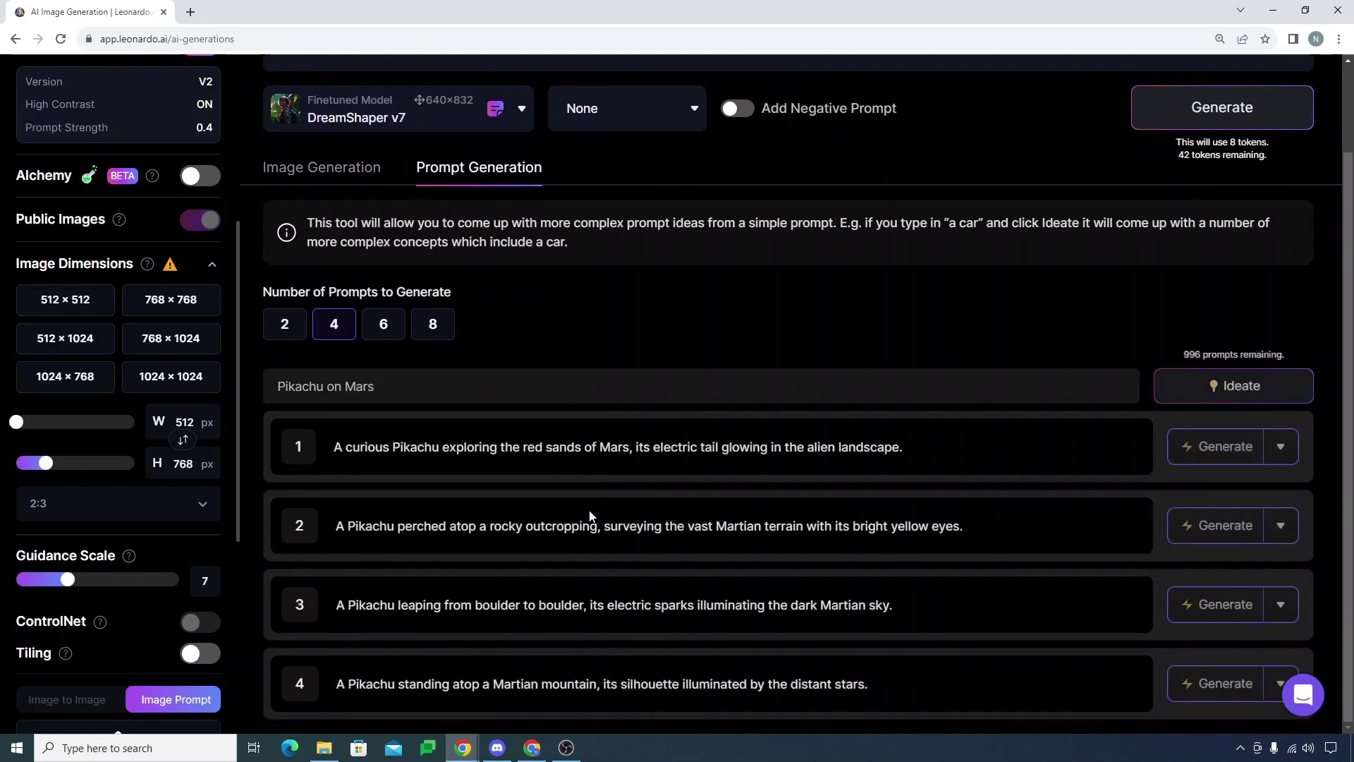
{"action": "left_click_drag", "start_coordinate": [333, 454], "coordinate": [928, 445]}
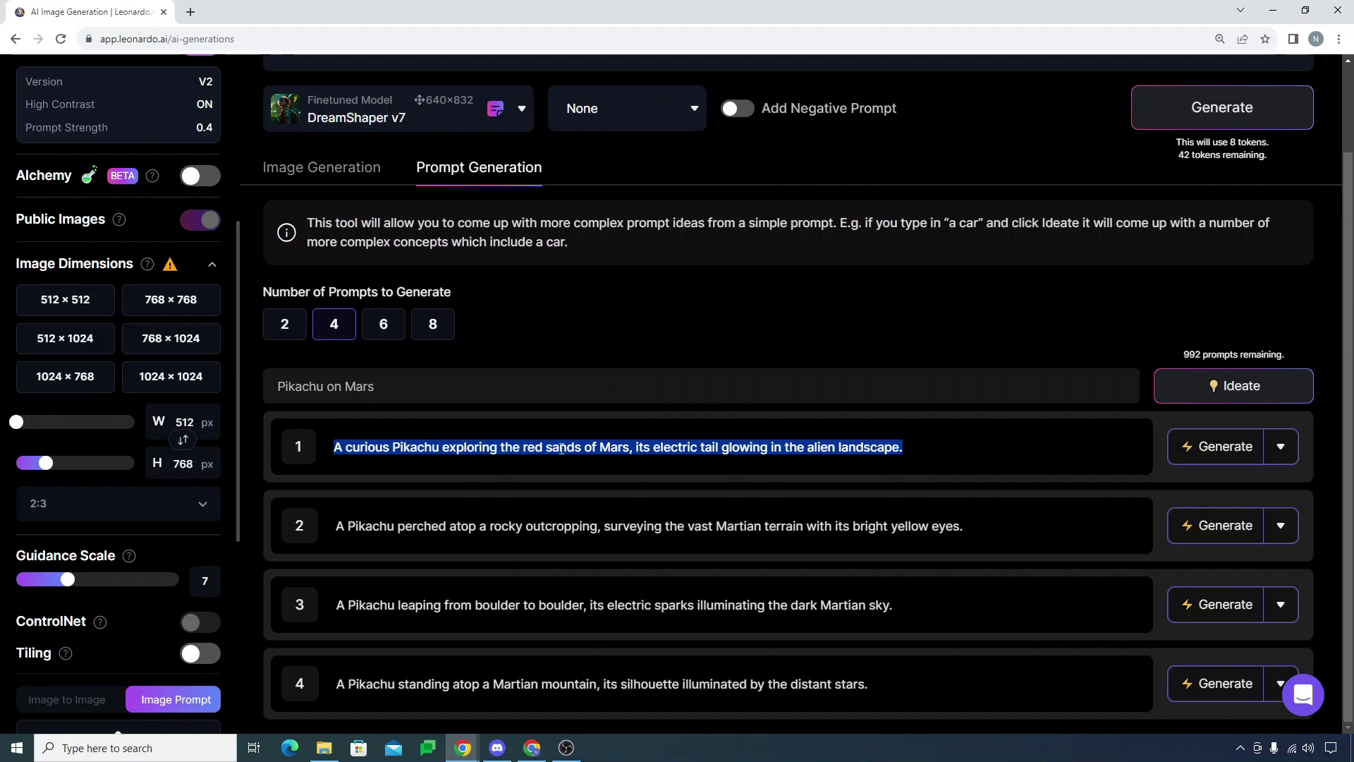
{"action": "left_click", "coordinate": [507, 446]}
{"action": "left_click_drag", "start_coordinate": [541, 447], "coordinate": [839, 462]}
{"action": "left_click", "coordinate": [674, 448]}
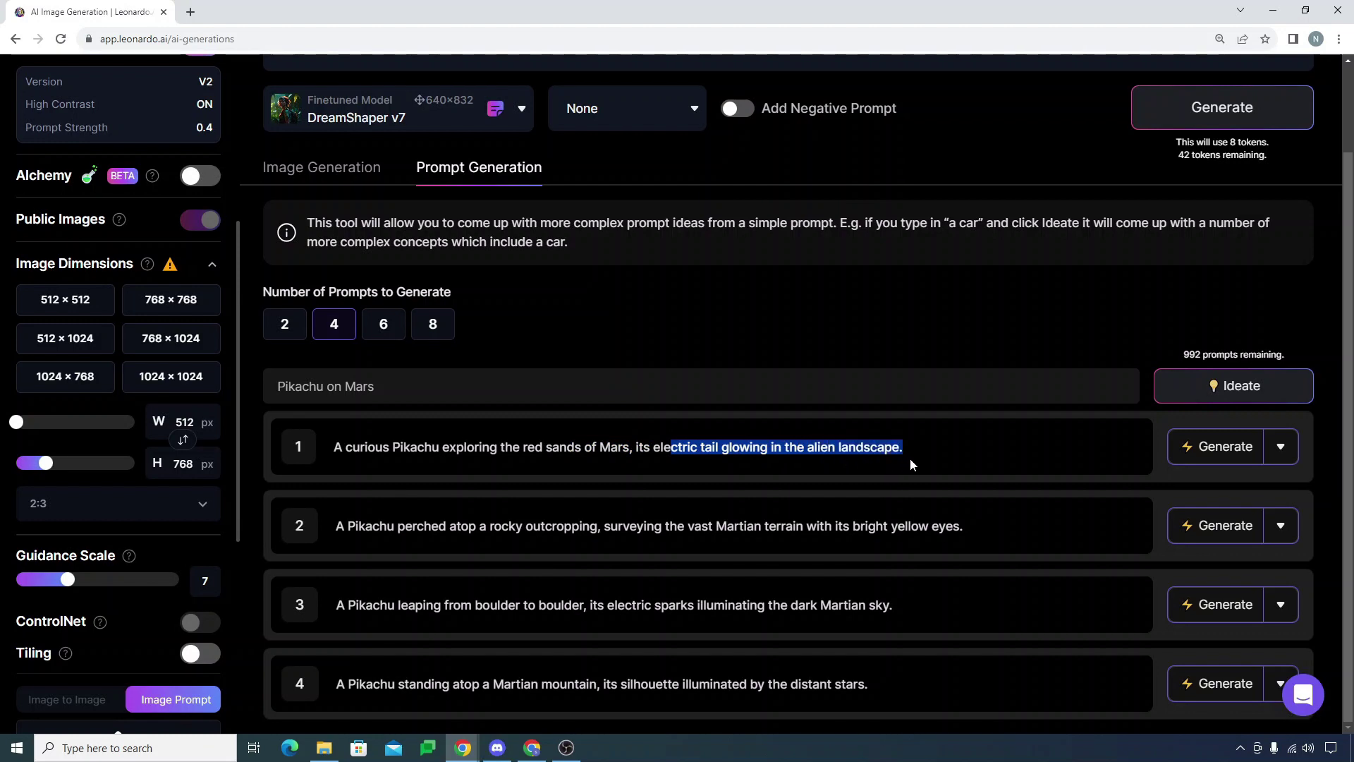
Pick Absolute Reality v1.6 first, then change the finetuned model to 3D Animation Style
{"action": "scroll", "coordinate": [481, 303], "scroll_direction": "up", "scroll_amount": 2}
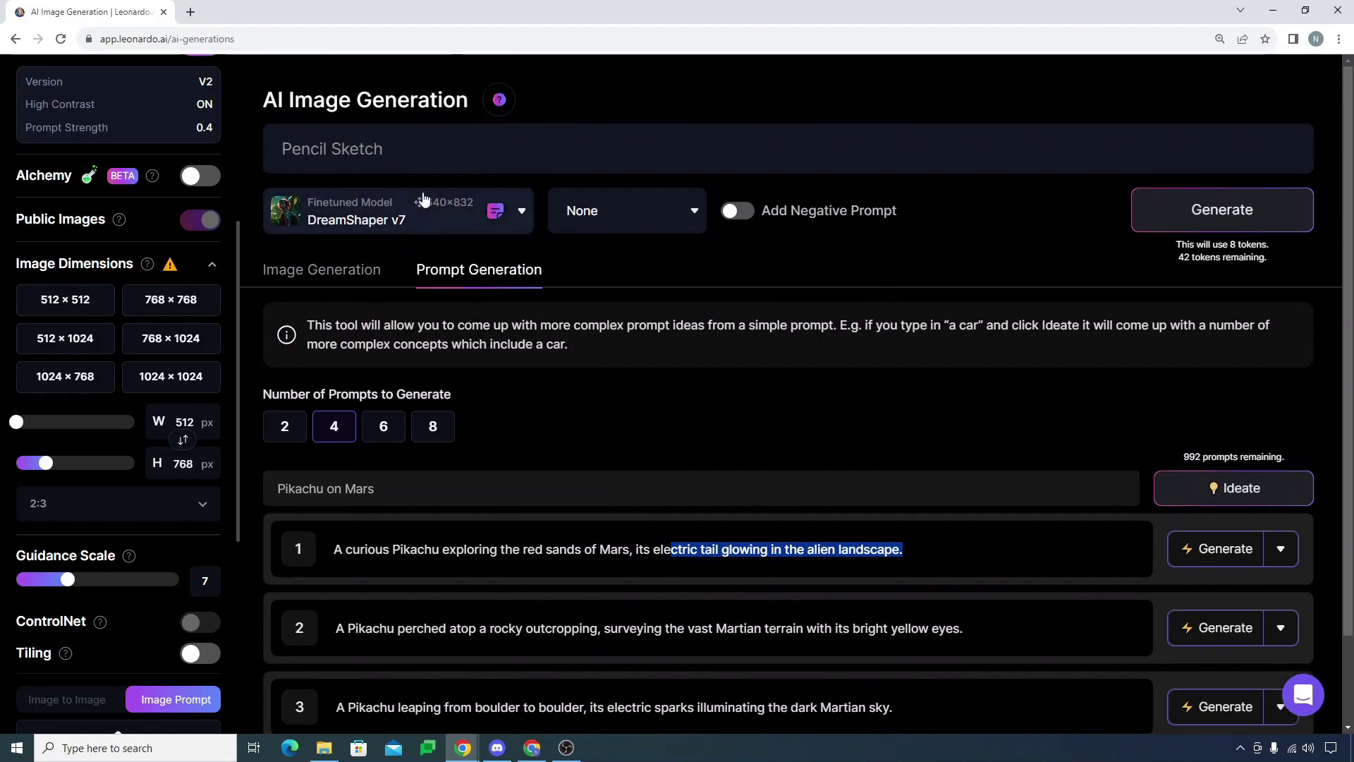
{"action": "left_click", "coordinate": [431, 216]}
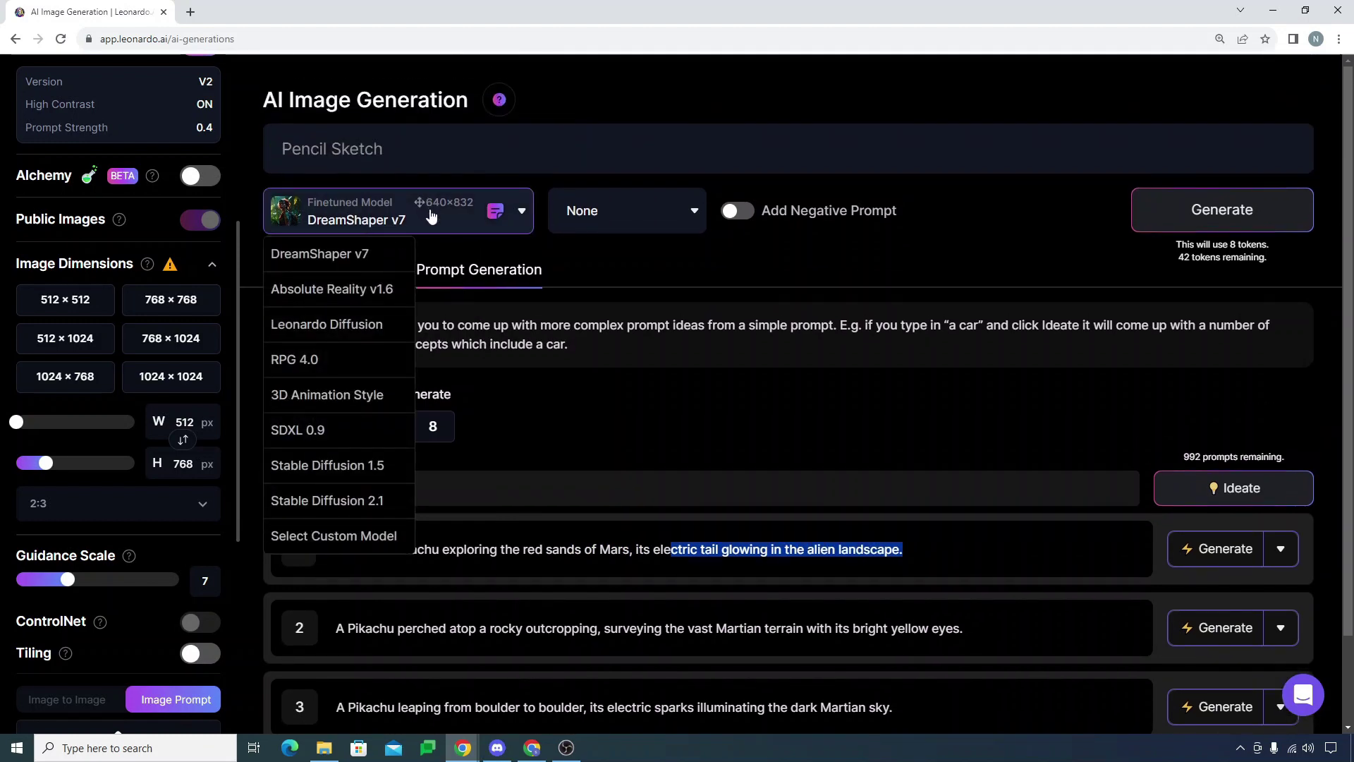
{"action": "left_click", "coordinate": [348, 289]}
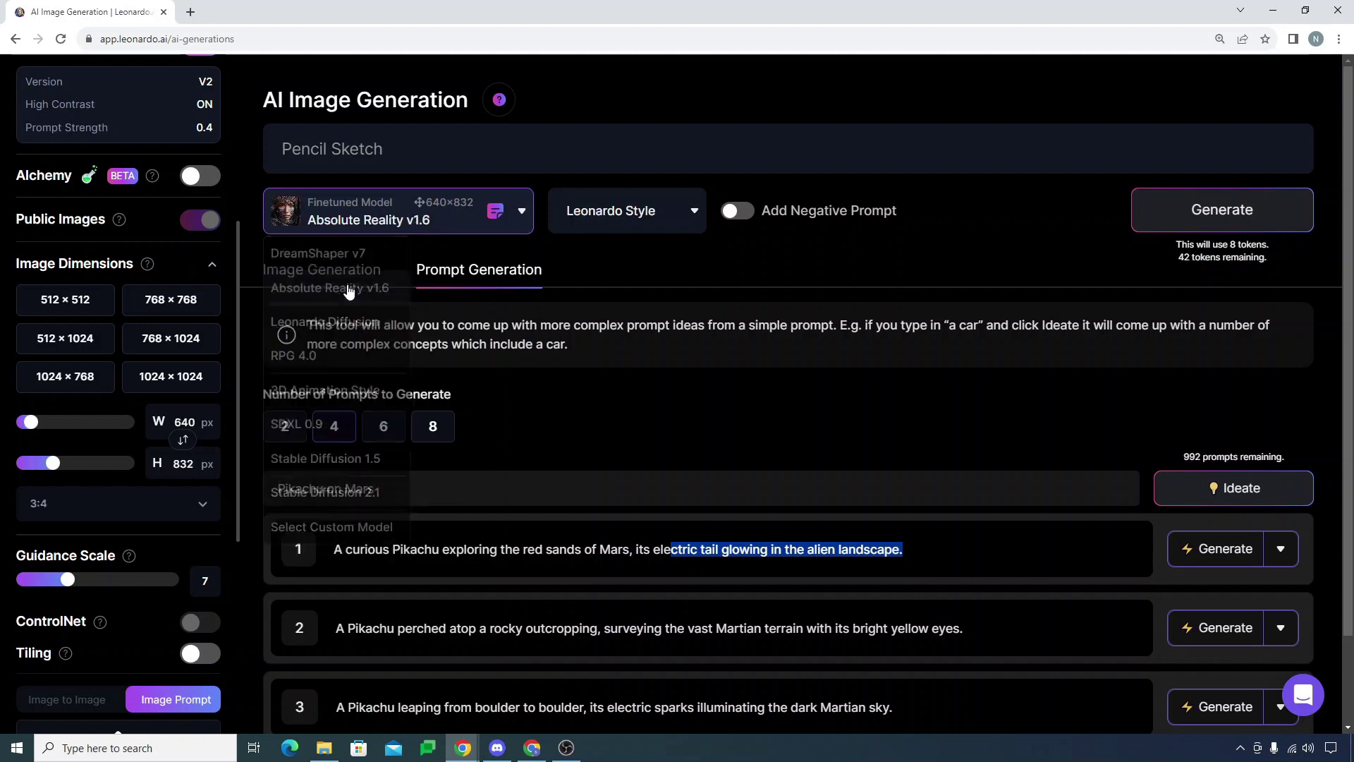
{"action": "scroll", "coordinate": [749, 386], "scroll_direction": "down", "scroll_amount": 1}
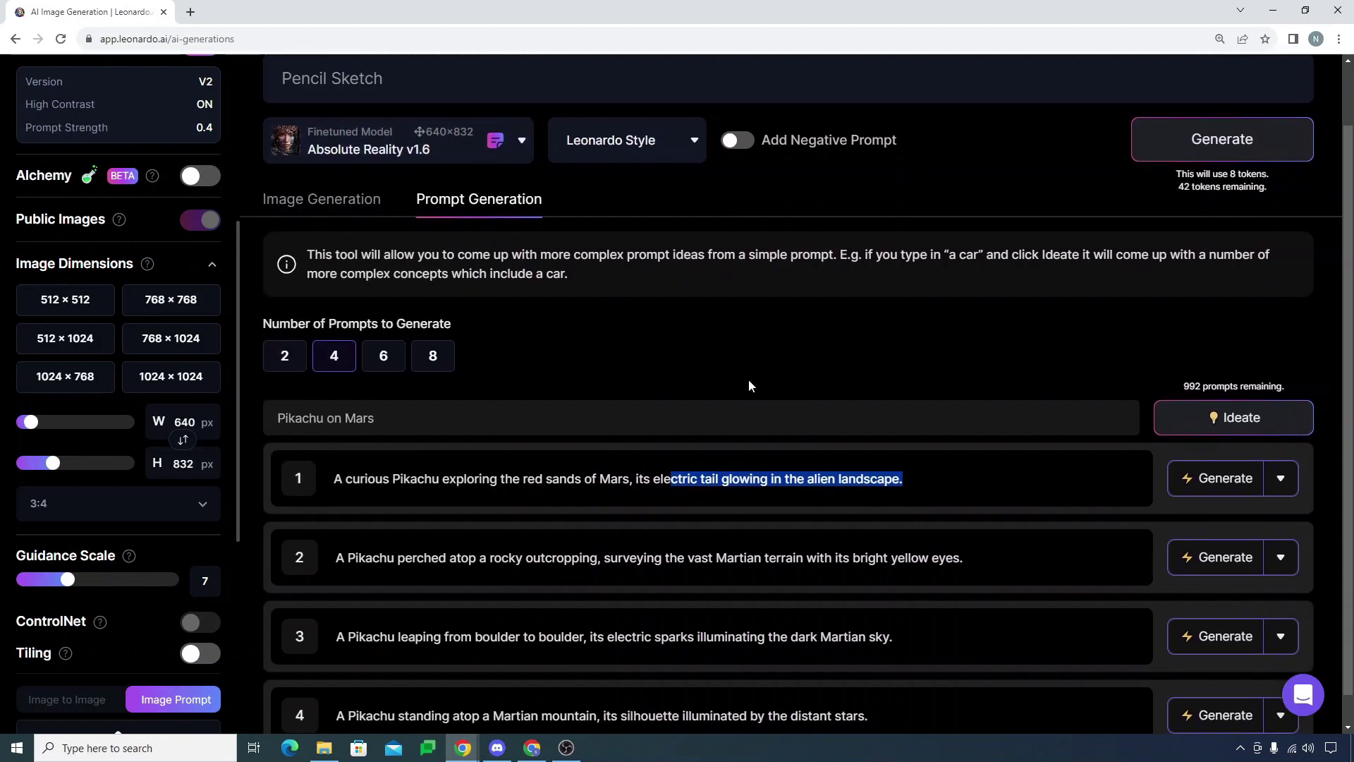
{"action": "scroll", "coordinate": [749, 386], "scroll_direction": "up", "scroll_amount": 1}
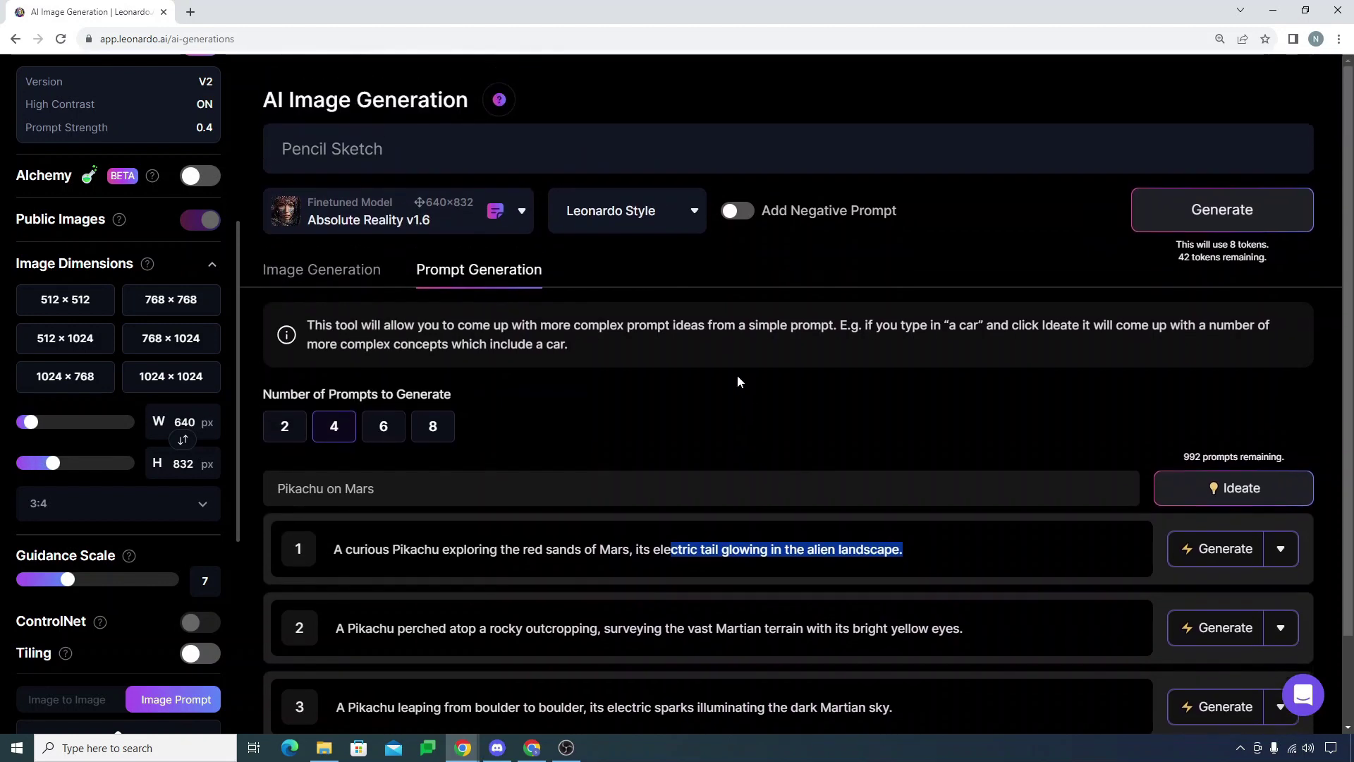
{"action": "left_click", "coordinate": [386, 211]}
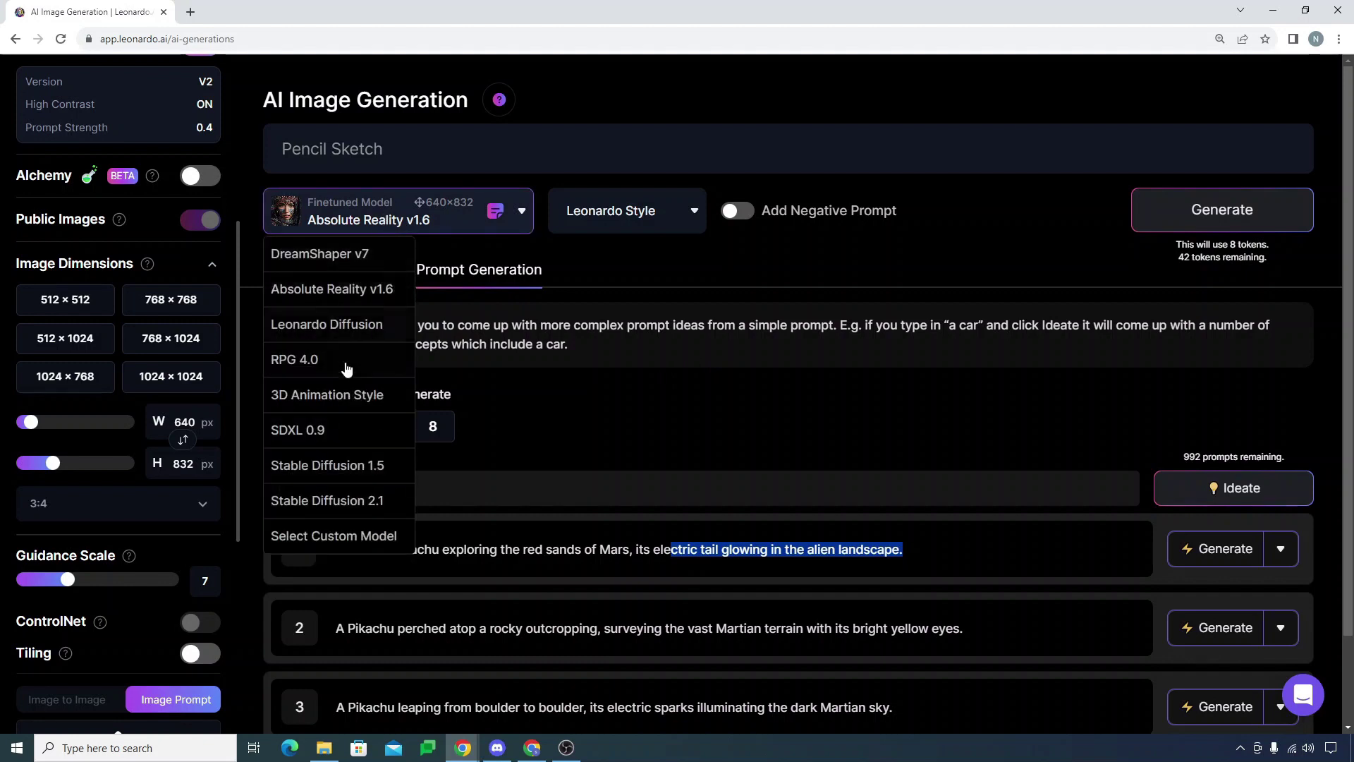
{"action": "left_click", "coordinate": [347, 399]}
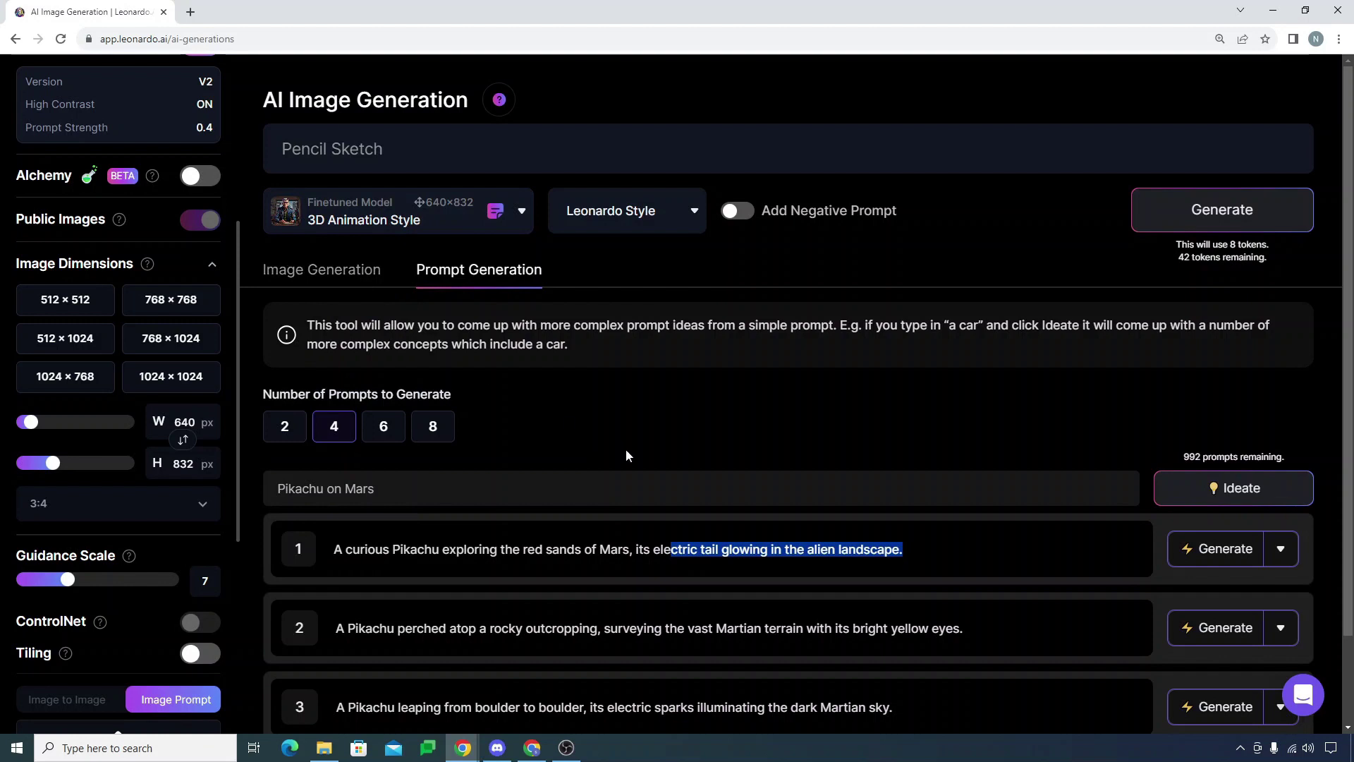
Generate images from Pikachu prompt idea 1 and view each result enlarged, through the red-cap Pikachu
{"action": "left_click", "coordinate": [1227, 564]}
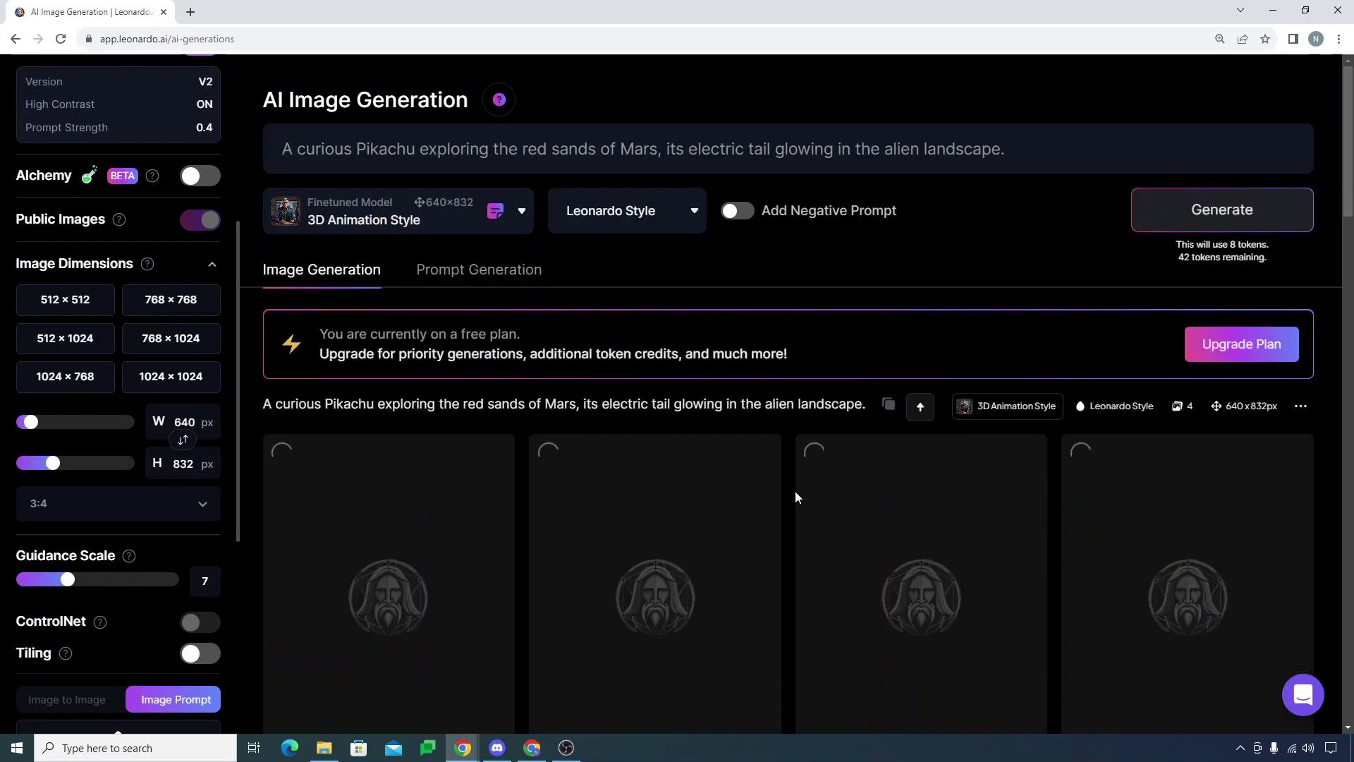
{"action": "scroll", "coordinate": [793, 490], "scroll_direction": "down", "scroll_amount": 1}
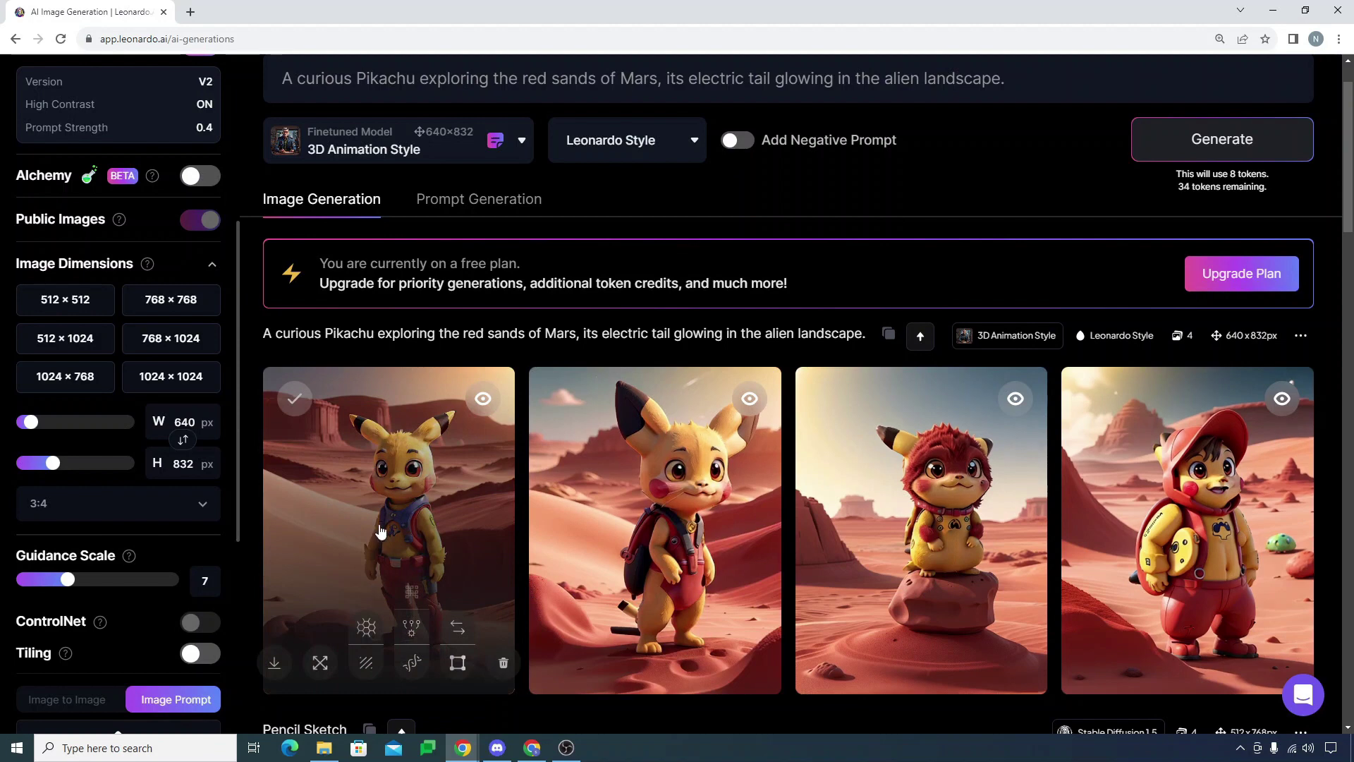
{"action": "left_click", "coordinate": [379, 500]}
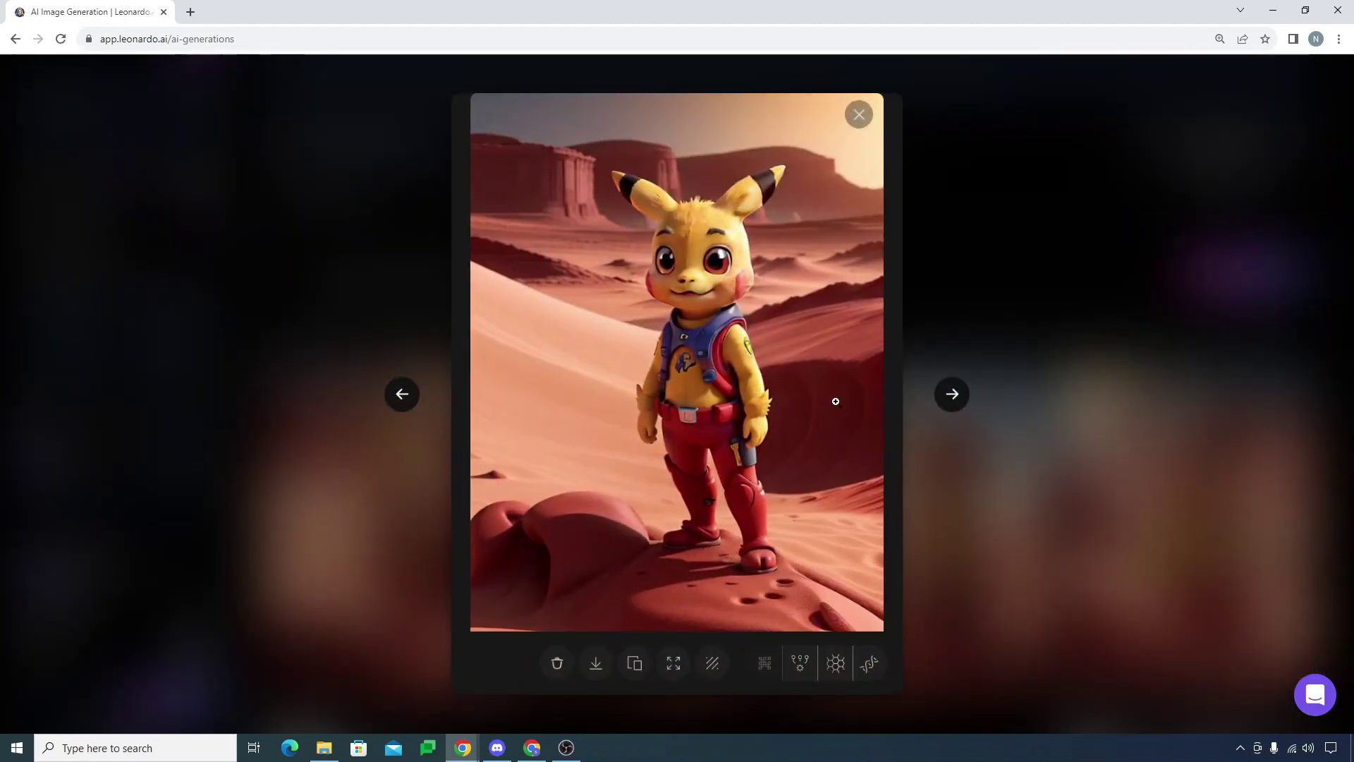
{"action": "left_click", "coordinate": [953, 394]}
{"action": "left_click", "coordinate": [953, 395]}
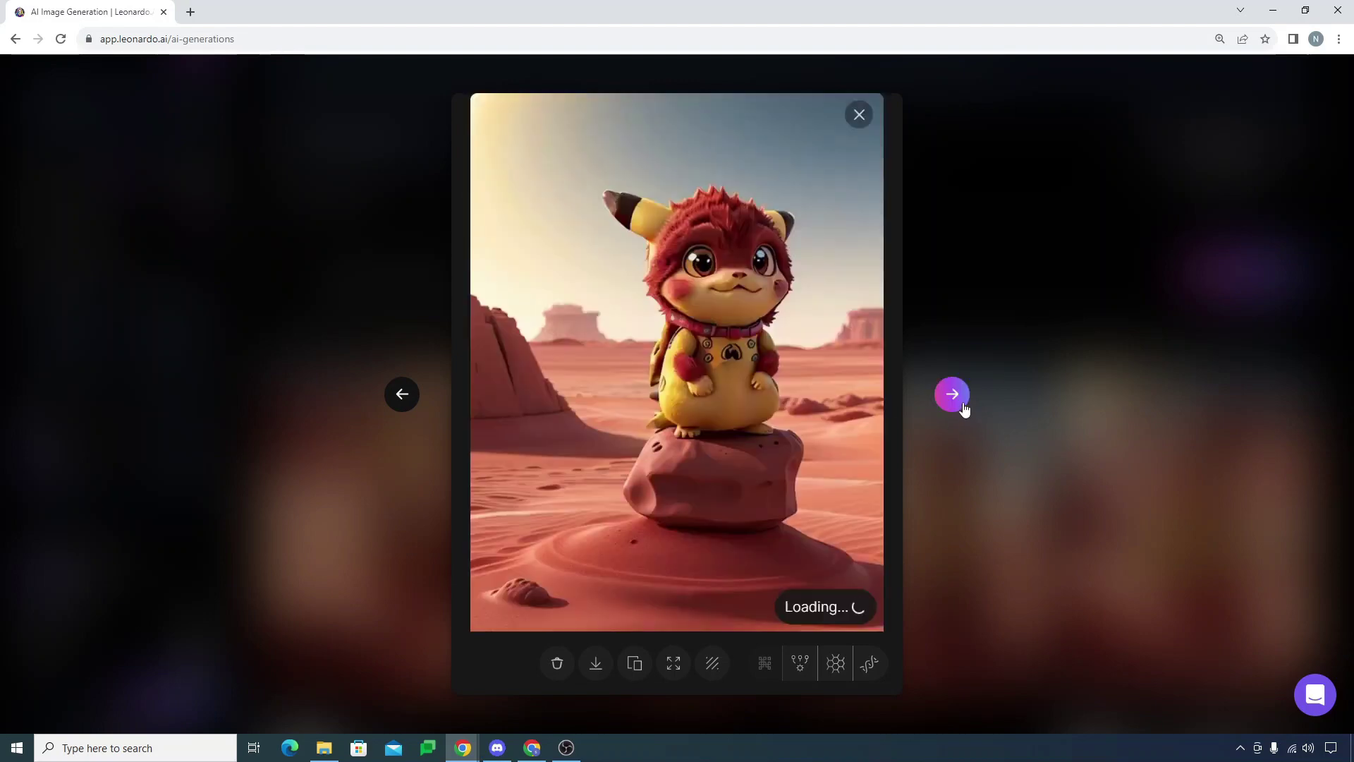
{"action": "left_click", "coordinate": [963, 409]}
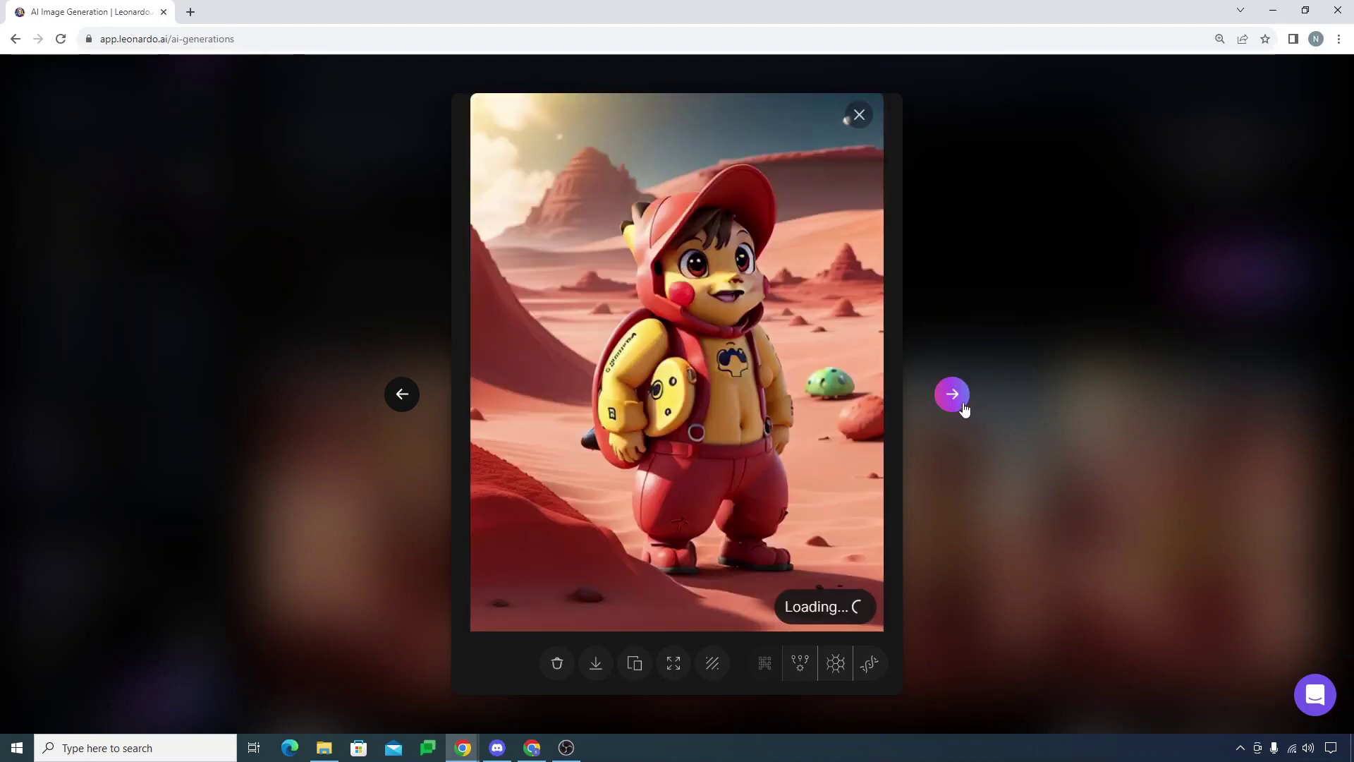
{"action": "left_click", "coordinate": [859, 115]}
{"action": "scroll", "coordinate": [182, 379], "scroll_direction": "up", "scroll_amount": 5}
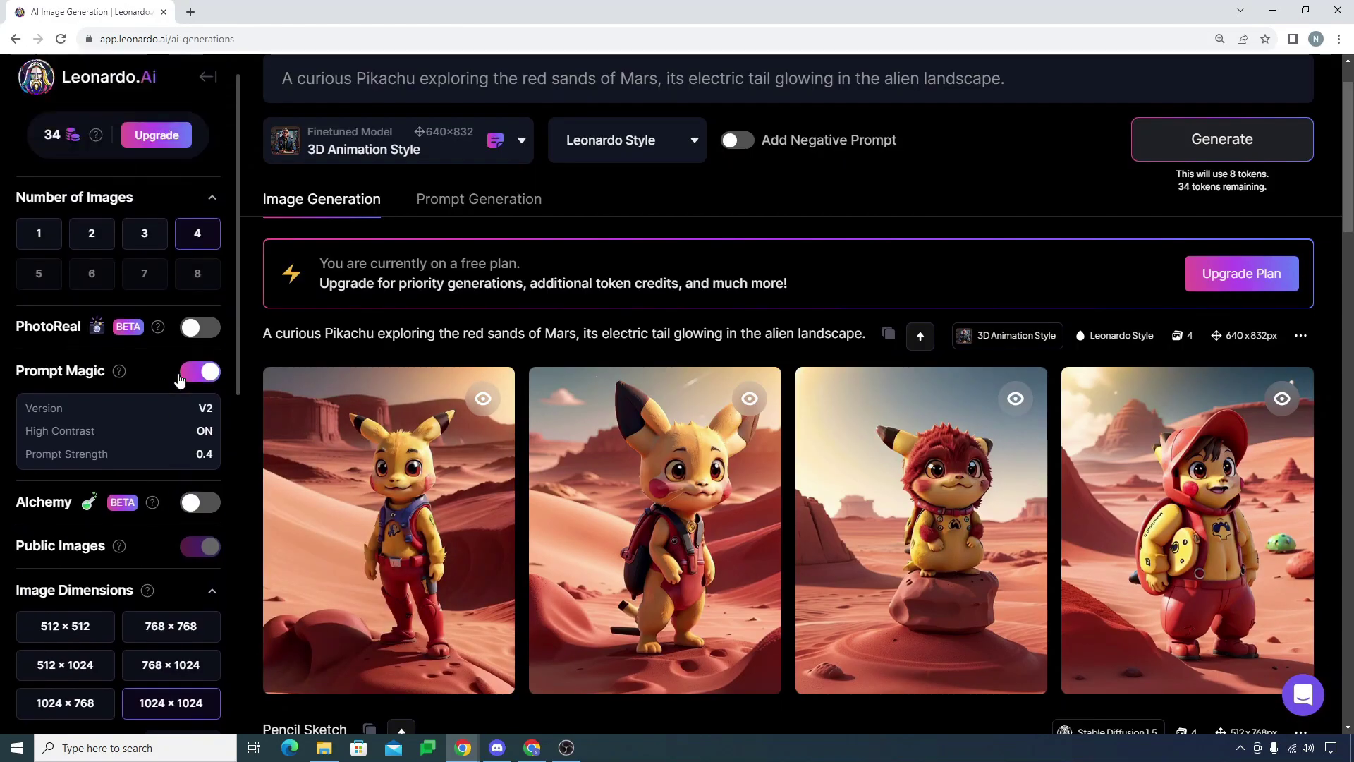
Open the Upgrade pricing page and highlight the Apprentice plan's monthly price
{"action": "scroll", "coordinate": [181, 378], "scroll_direction": "up", "scroll_amount": 1}
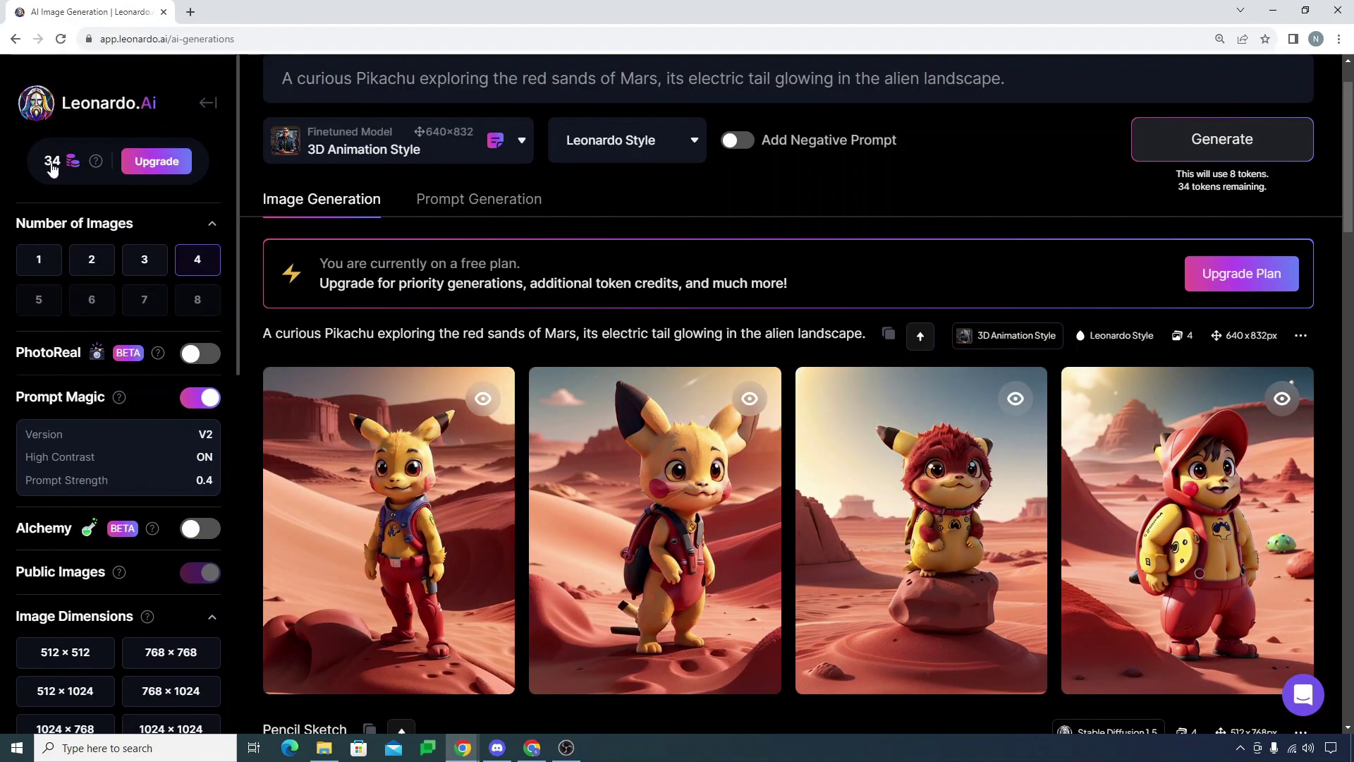
{"action": "mouse_move", "coordinate": [93, 165]}
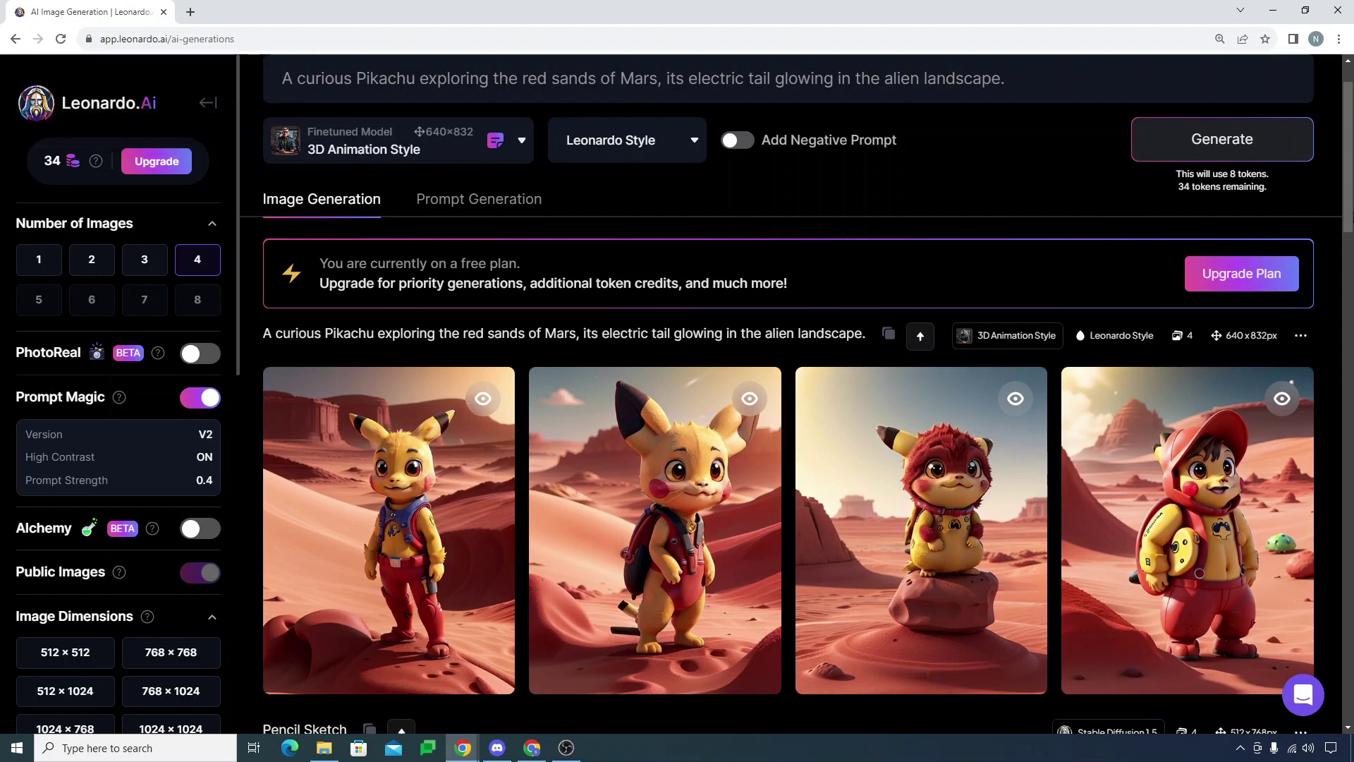
{"action": "left_click", "coordinate": [155, 160]}
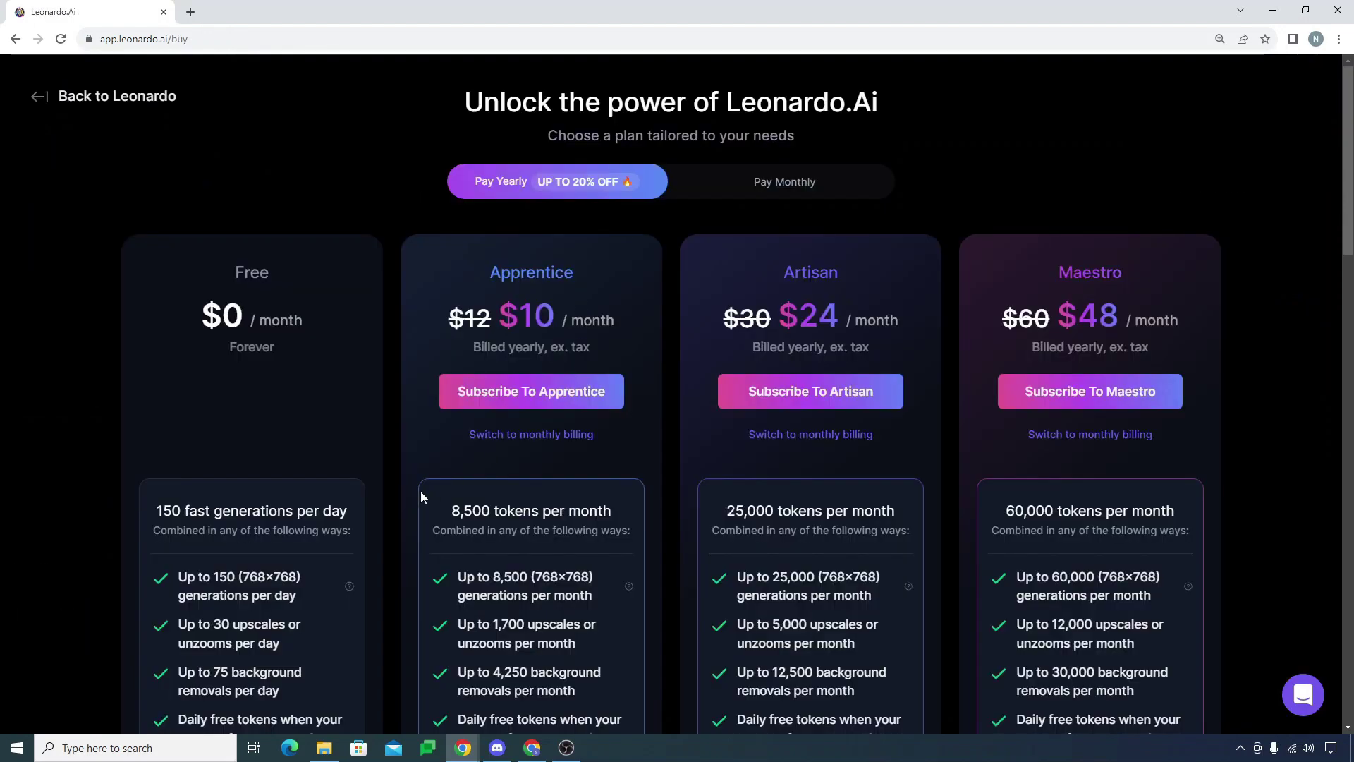
{"action": "left_click_drag", "start_coordinate": [476, 314], "coordinate": [604, 308]}
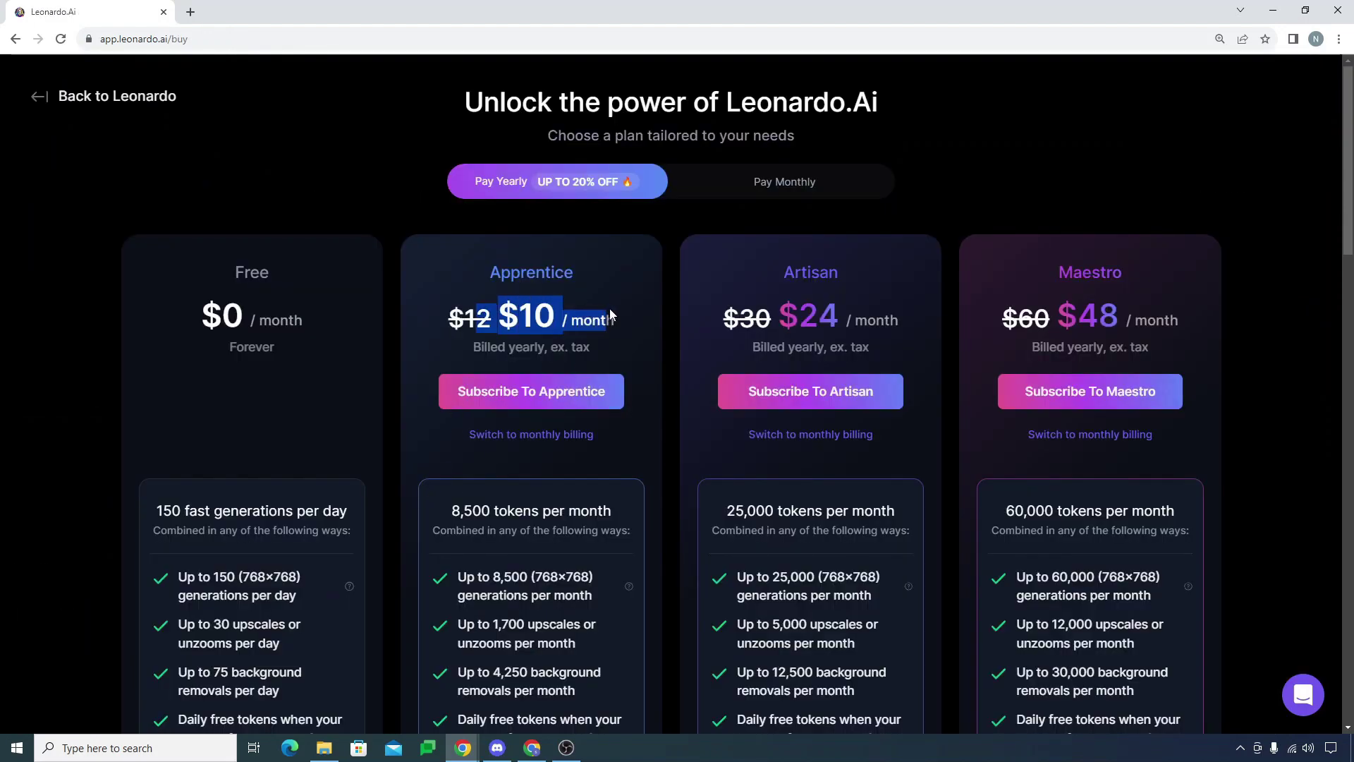
{"action": "scroll", "coordinate": [568, 540], "scroll_direction": "down", "scroll_amount": 3}
{"action": "scroll", "coordinate": [567, 556], "scroll_direction": "up", "scroll_amount": 3}
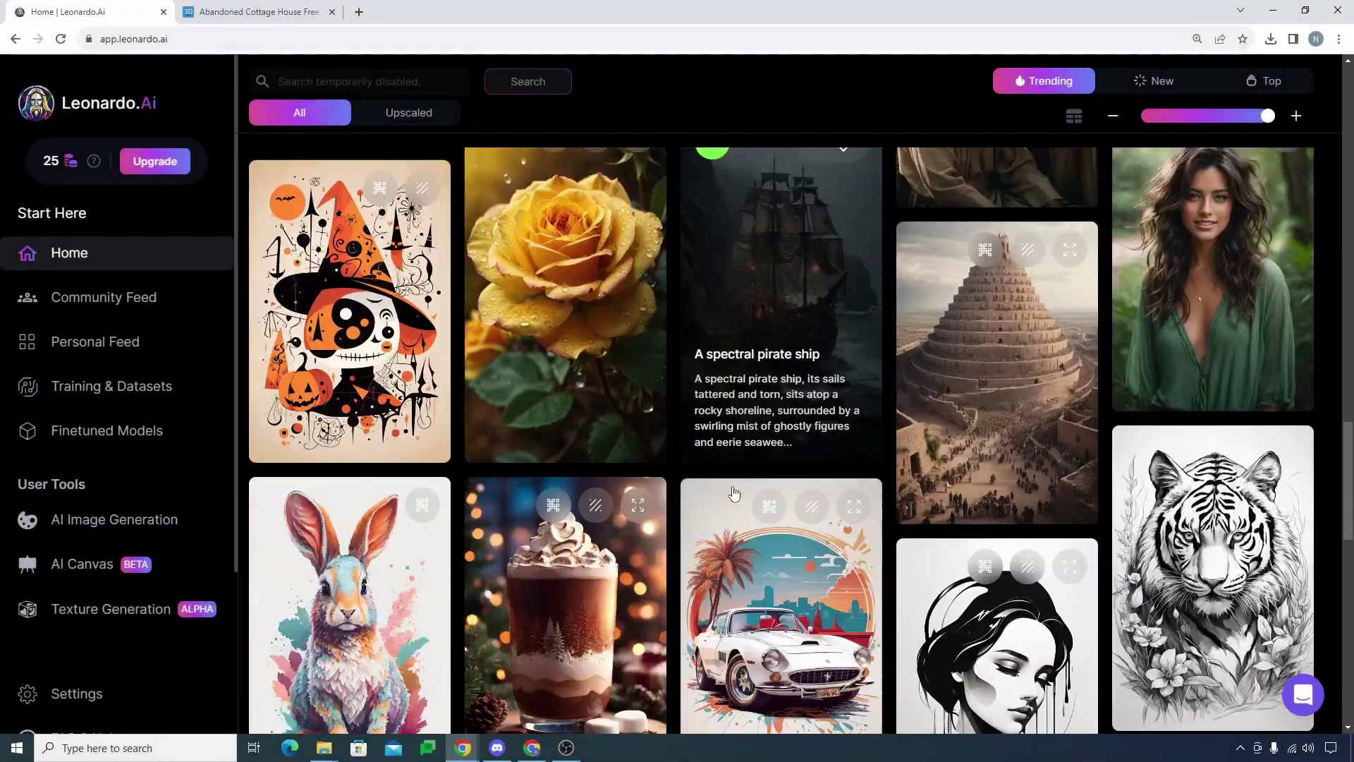
{"action": "scroll", "coordinate": [734, 492], "scroll_direction": "down", "scroll_amount": 5}
{"action": "scroll", "coordinate": [734, 492], "scroll_direction": "down", "scroll_amount": 4}
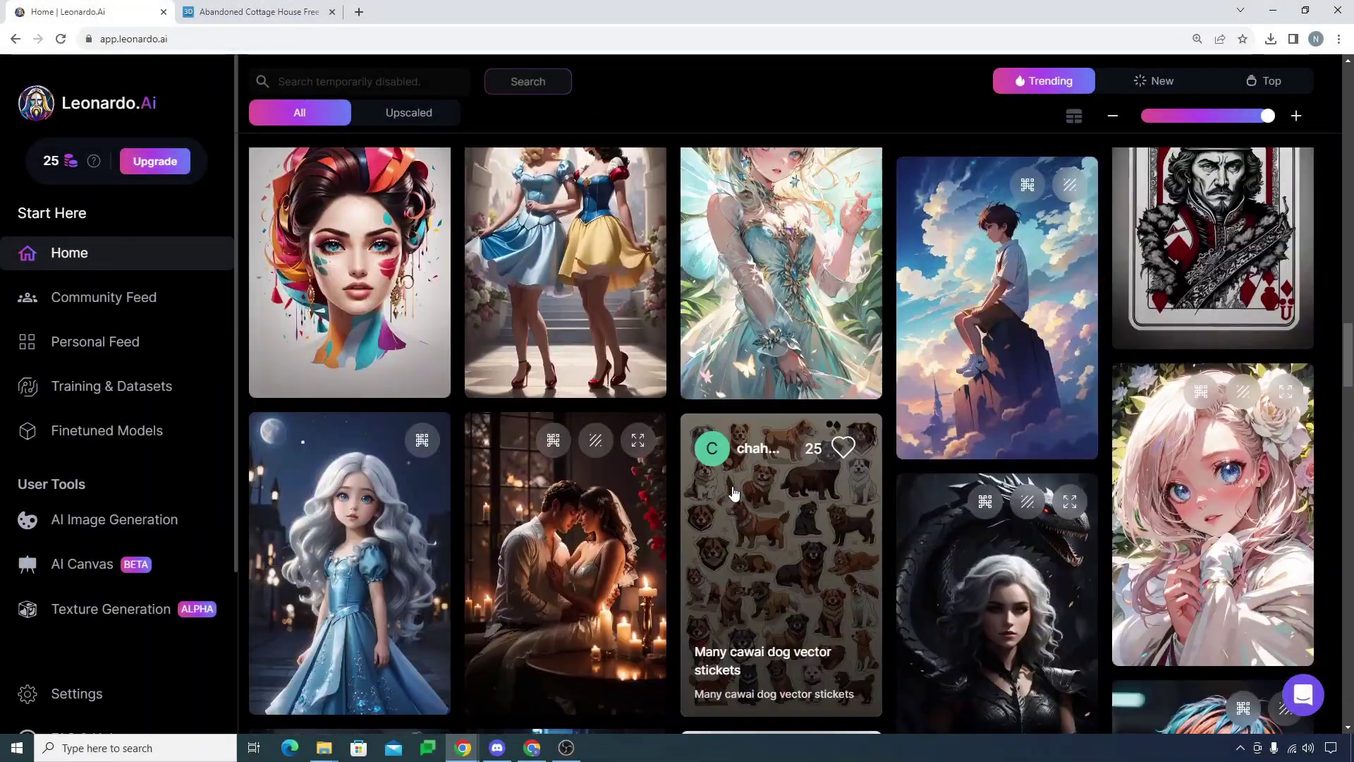